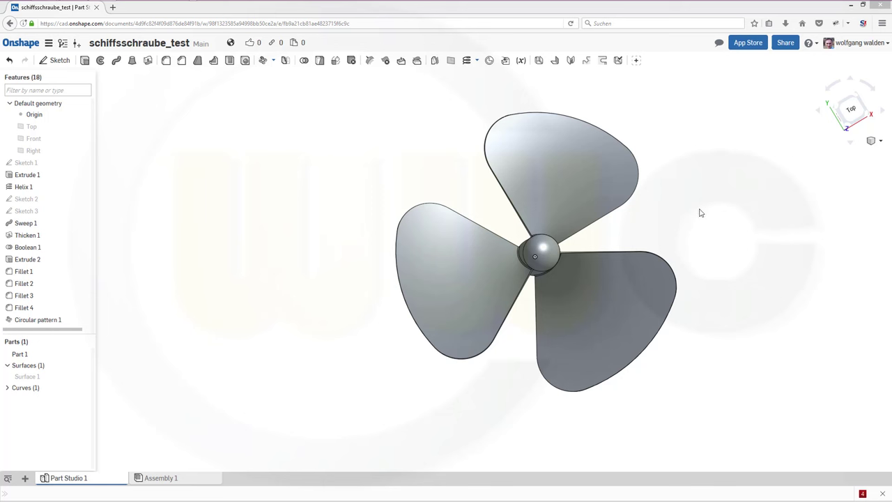
right_drag(679, 219, 705, 209)
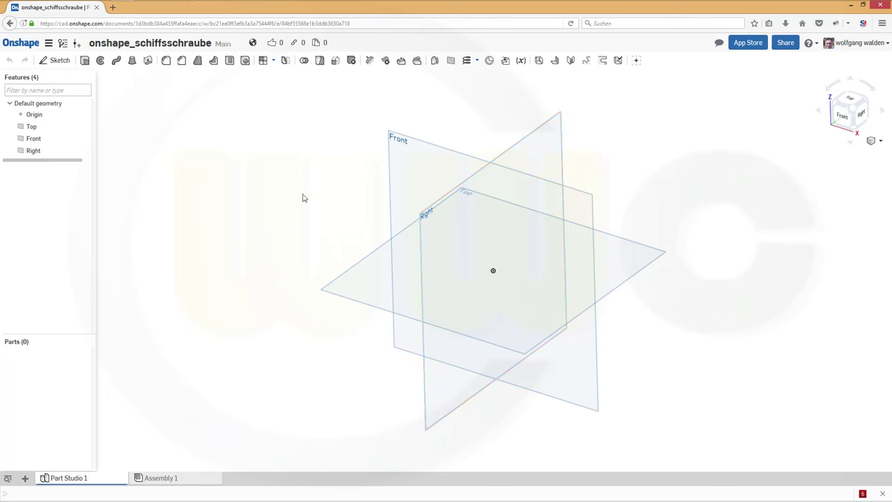
Start a sketch on the Top plane and draw a circle about 71 mm in diameter centred on the origin.
click(57, 61)
click(629, 276)
right_click(672, 179)
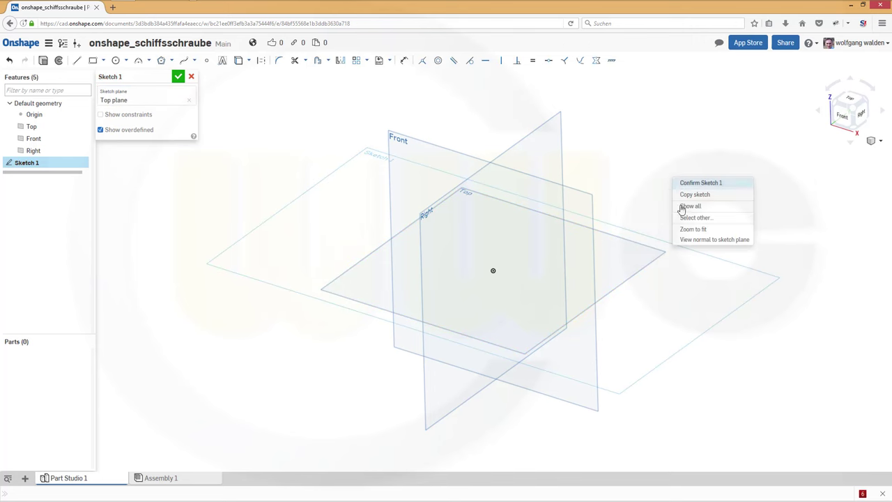
click(688, 240)
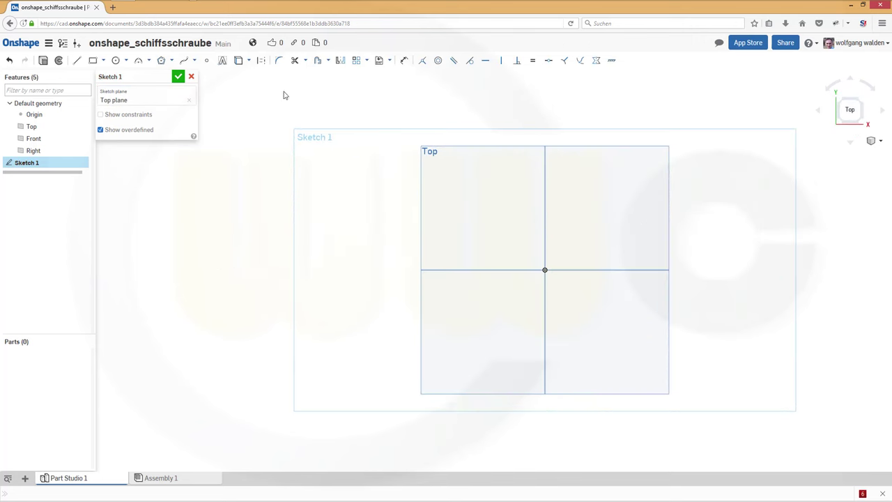
click(117, 61)
click(544, 270)
click(603, 270)
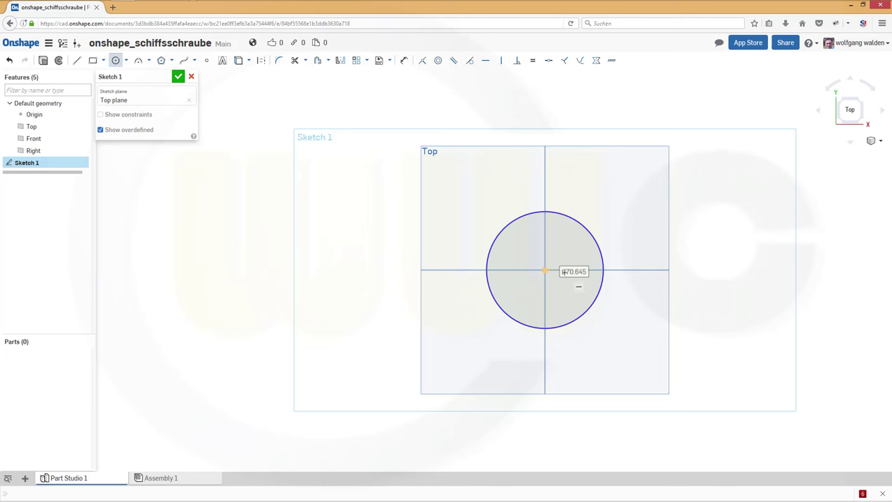
Set the circle's diameter to 30 mm and finish the sketch.
double_click(563, 272)
text(30)
key(Return)
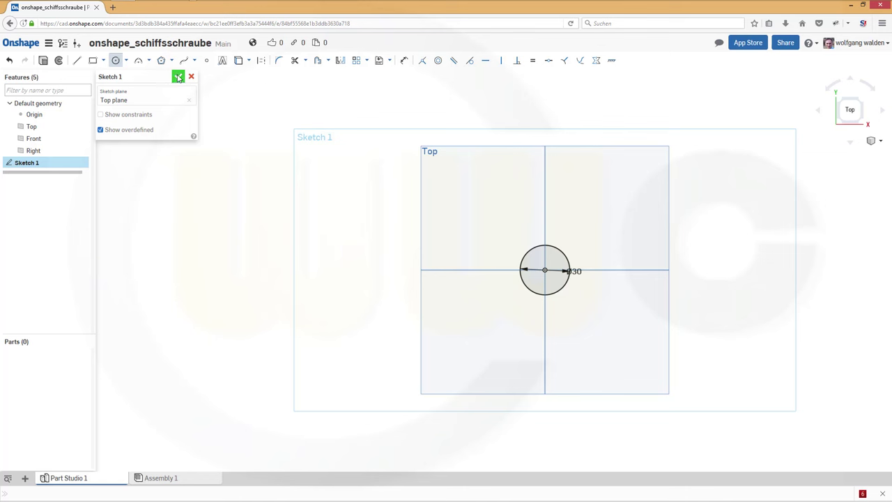
click(178, 76)
Extrude the circle as a new solid with a blind depth of 50 mm.
key(shift+7)
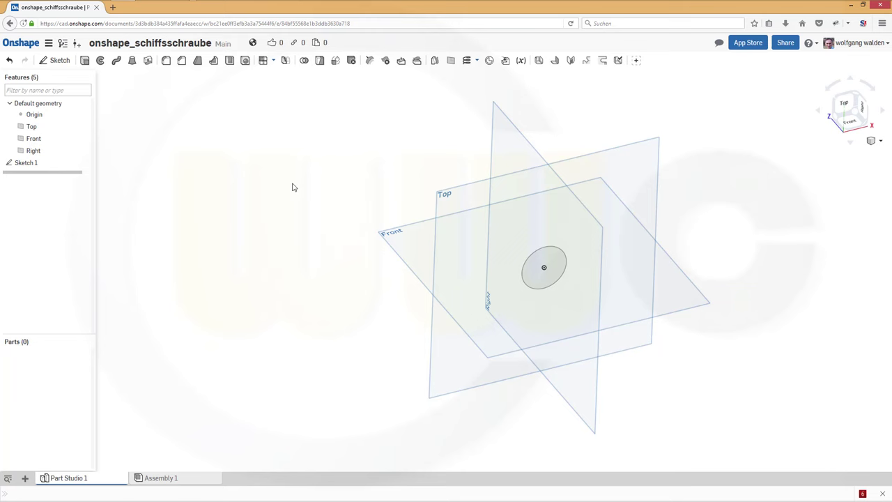
right_drag(293, 187, 237, 157)
click(85, 60)
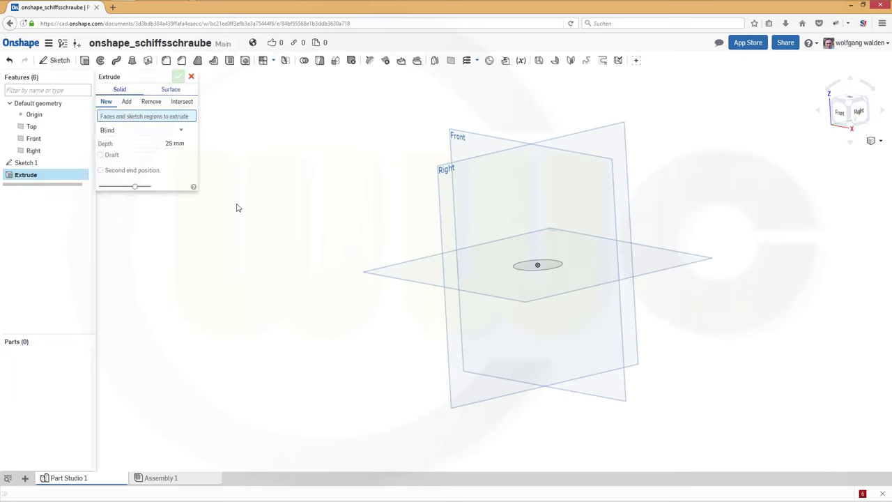
click(537, 272)
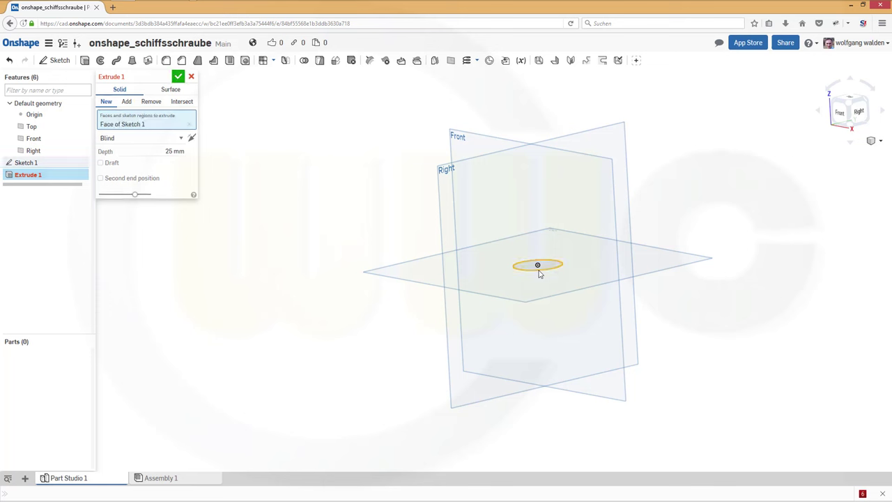
click(174, 151)
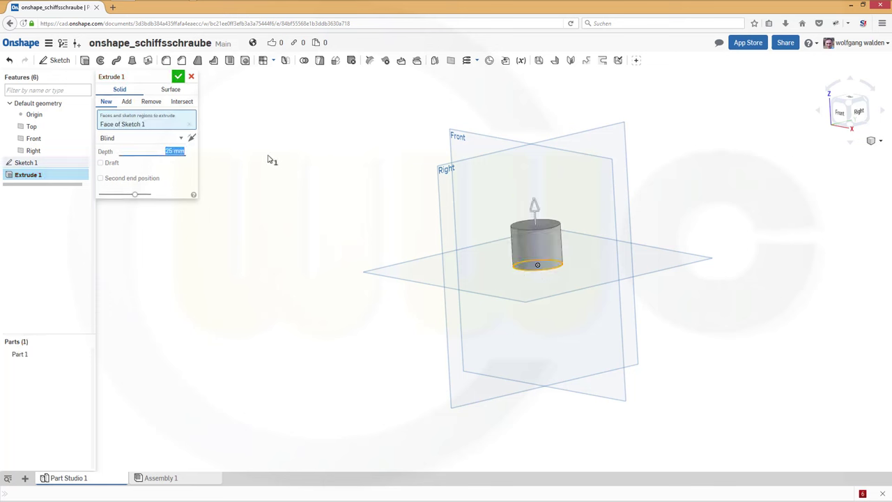
text(50)
key(Return)
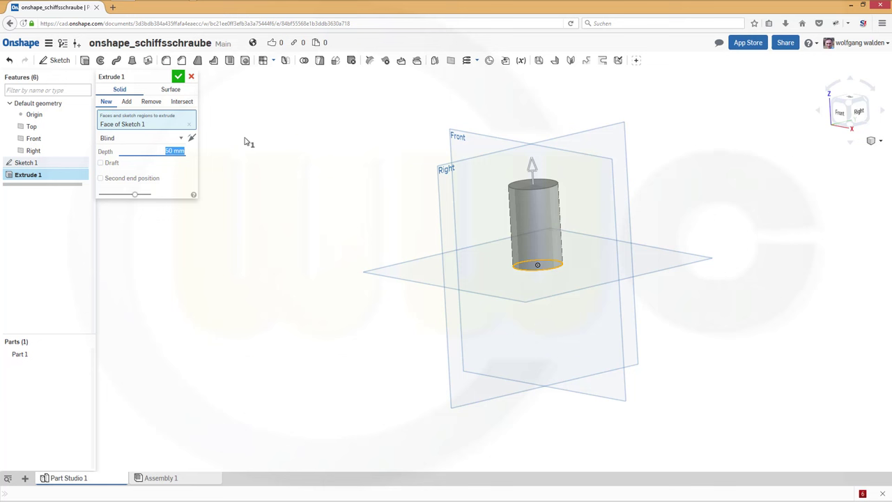
click(178, 77)
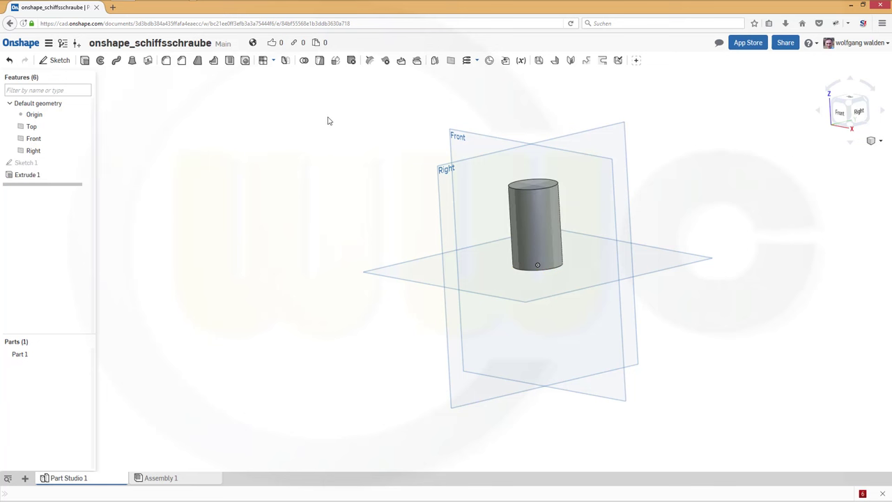
Create a clockwise Height and Pitch helix on the cylinder's bottom circular edge with 50 mm height and 200 mm helical pitch.
click(466, 61)
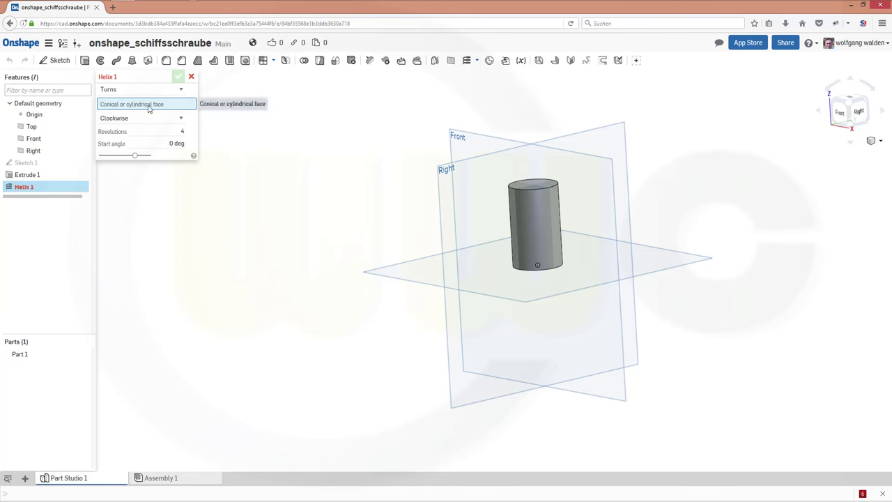
click(526, 226)
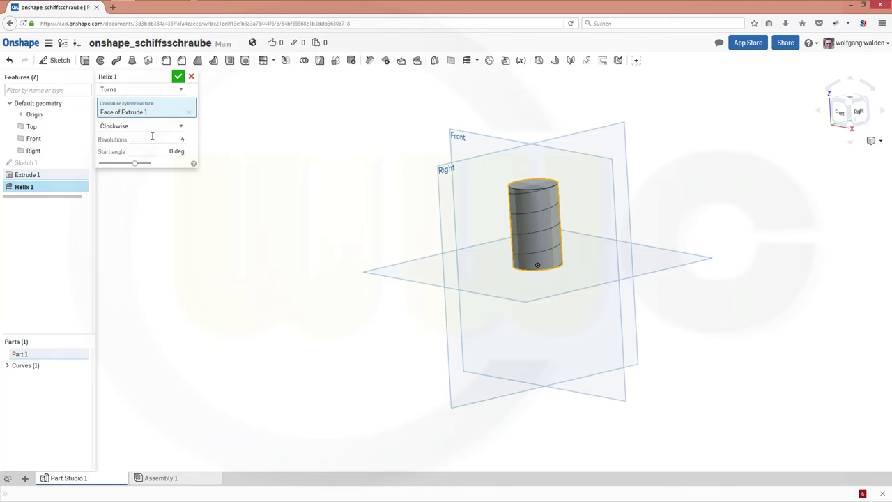
click(182, 90)
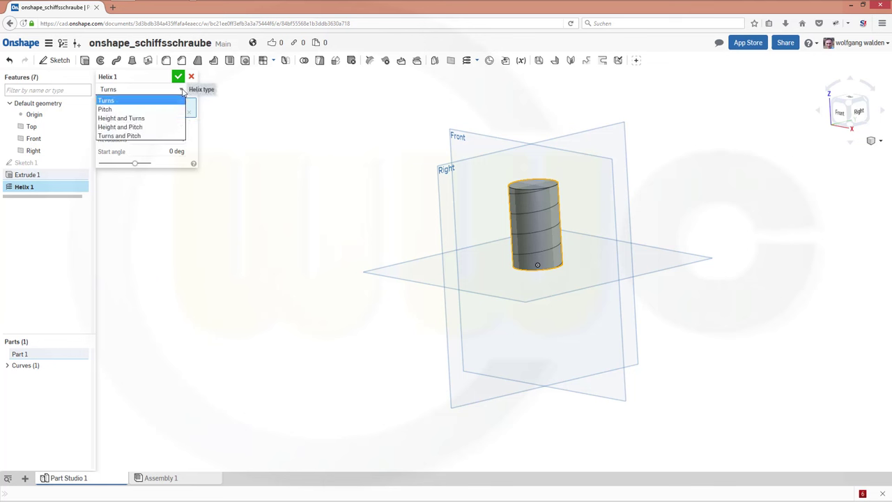
click(140, 127)
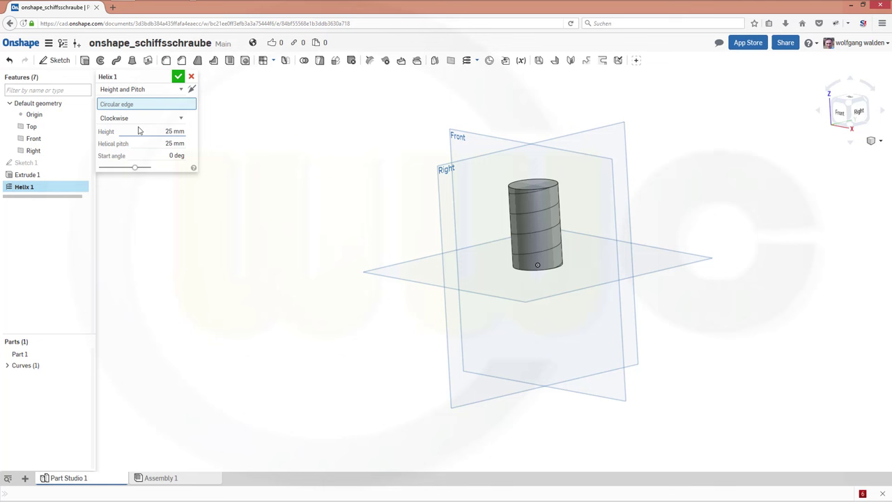
click(145, 132)
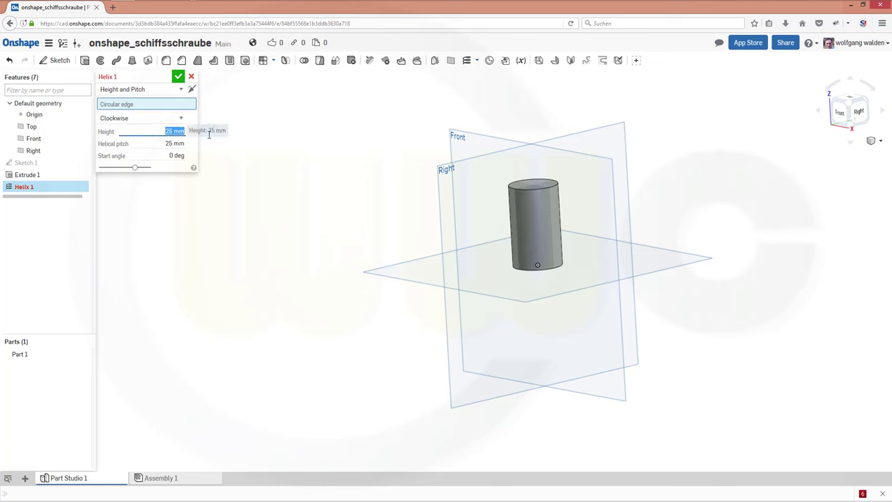
text(50)
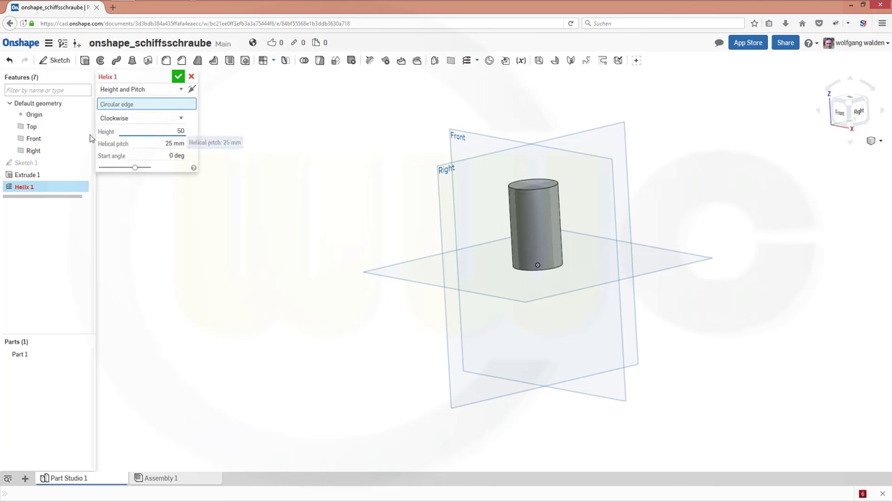
click(162, 143)
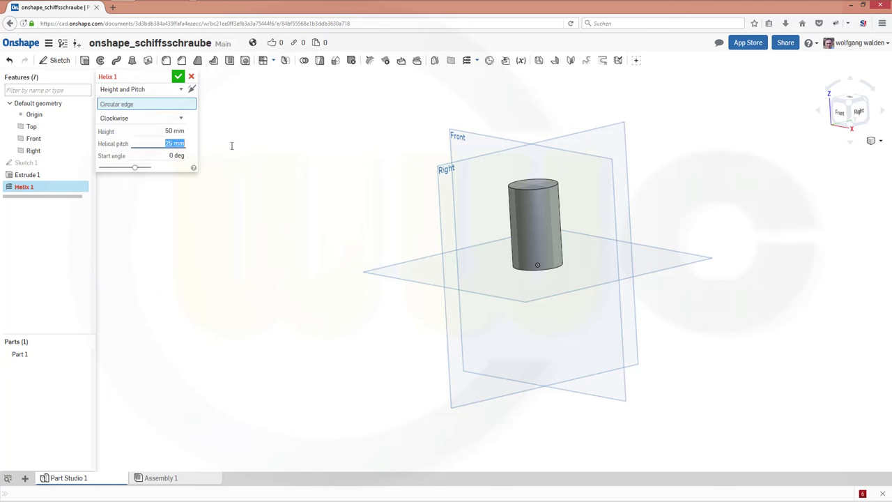
text(200)
key(Tab)
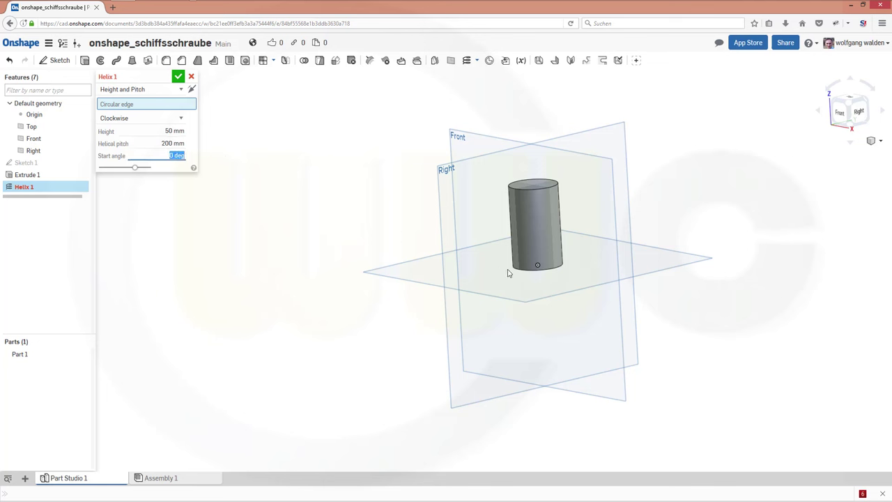
click(569, 279)
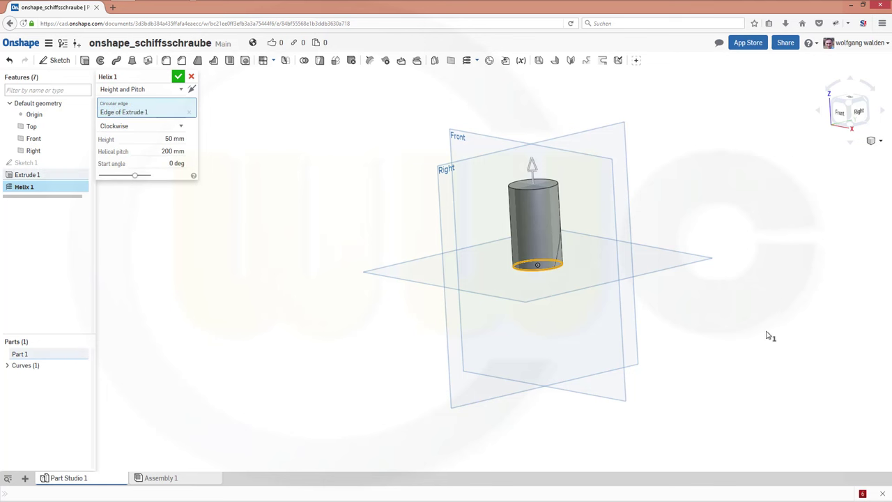
click(178, 77)
Sketch a line about 87.5 mm long on the Top plane, running outward along X from the helix's lower end.
right_drag(354, 219, 273, 231)
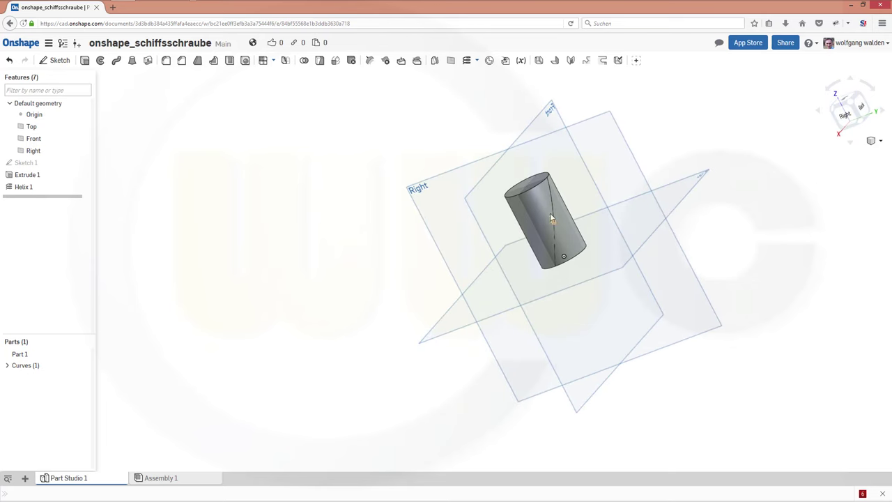
right_drag(259, 172, 310, 195)
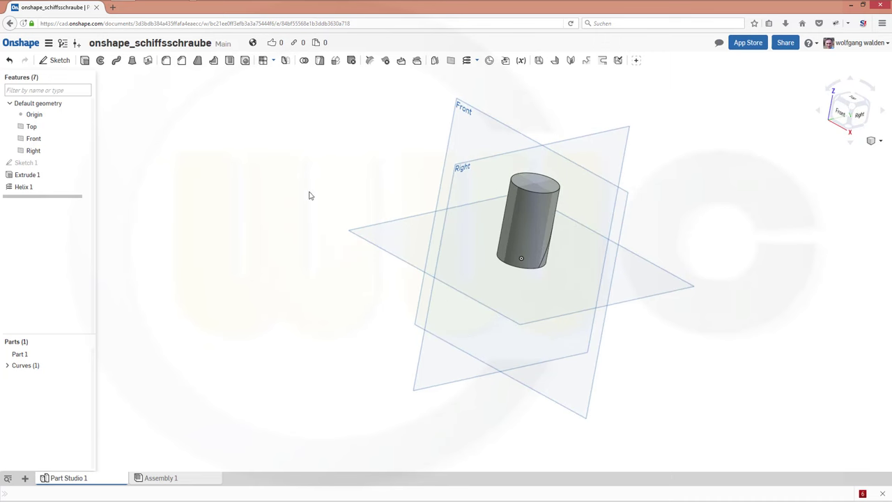
click(55, 60)
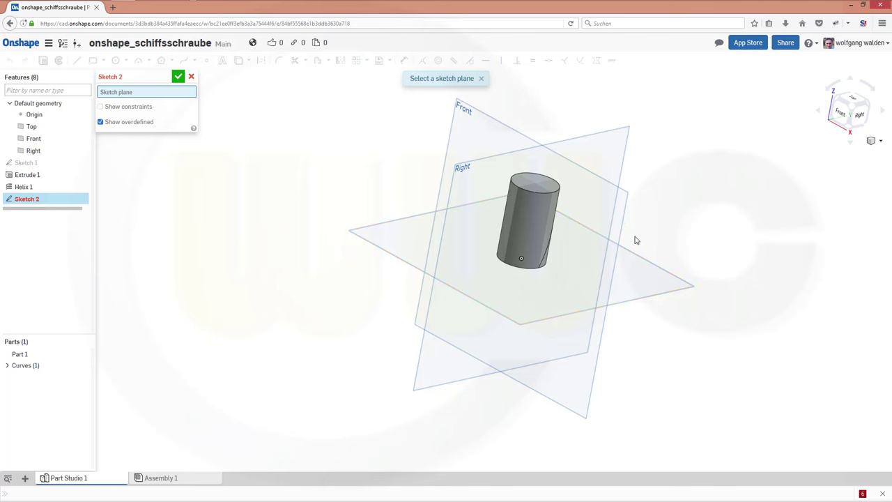
click(652, 298)
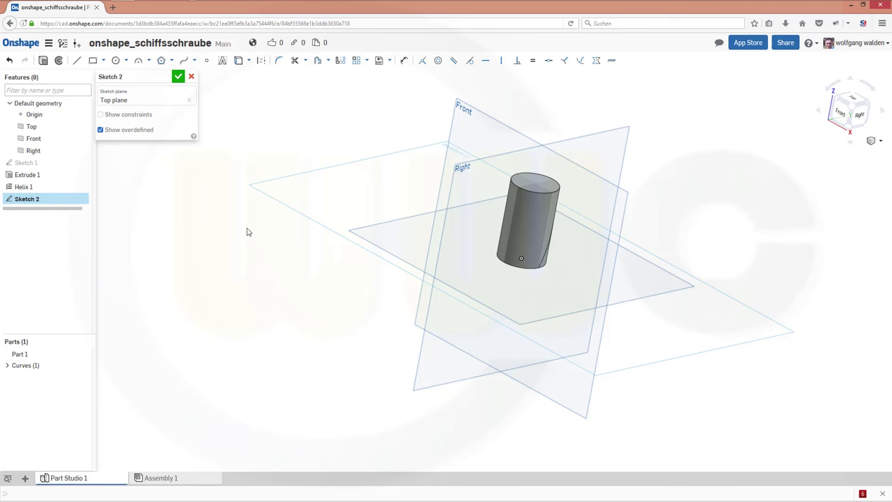
click(240, 61)
click(77, 61)
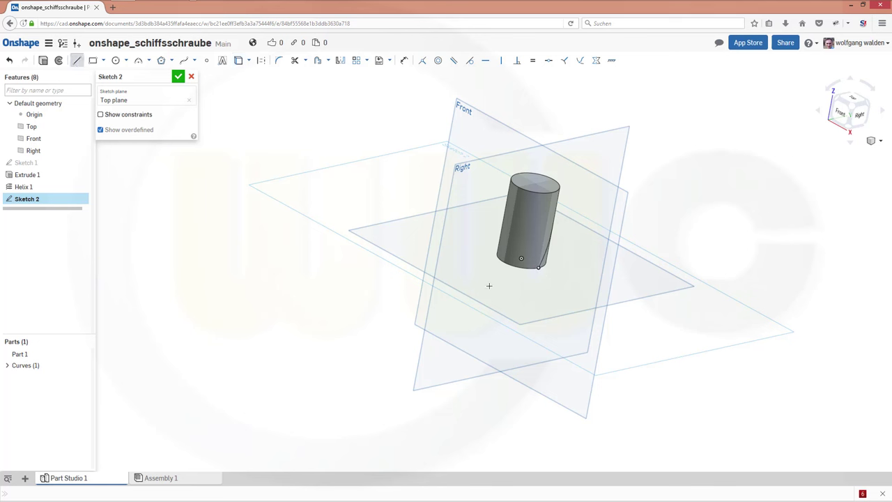
click(538, 268)
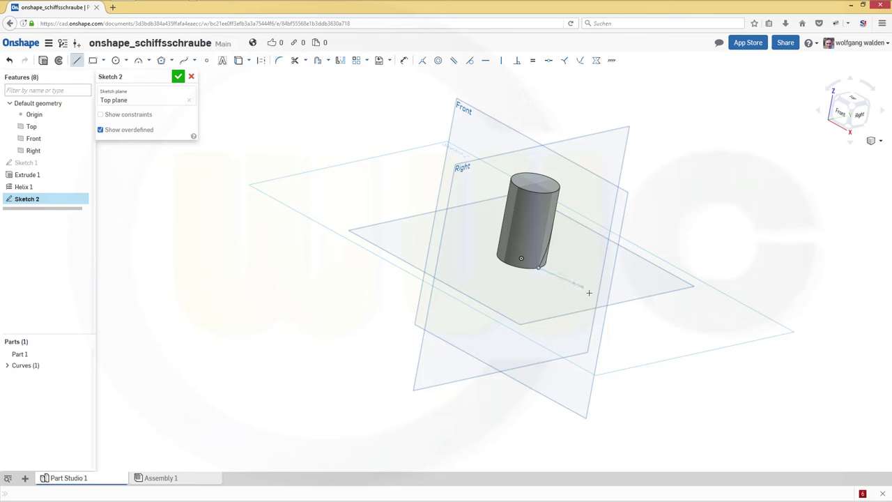
click(639, 322)
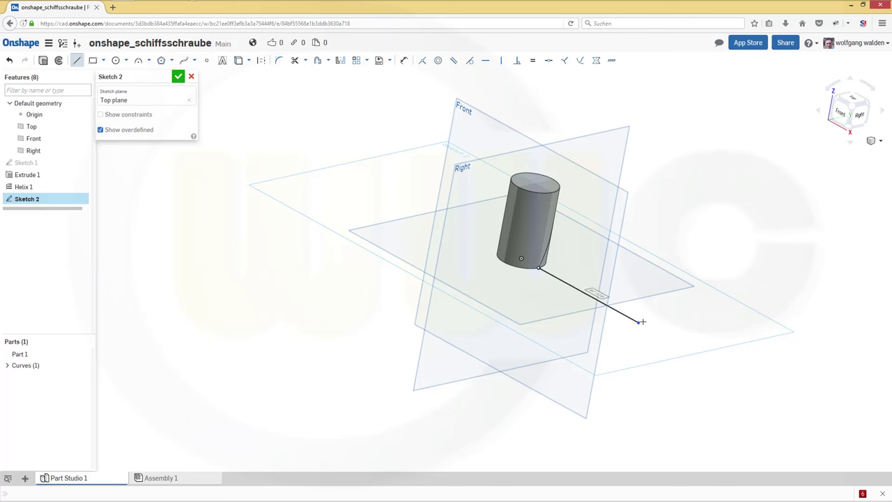
click(404, 61)
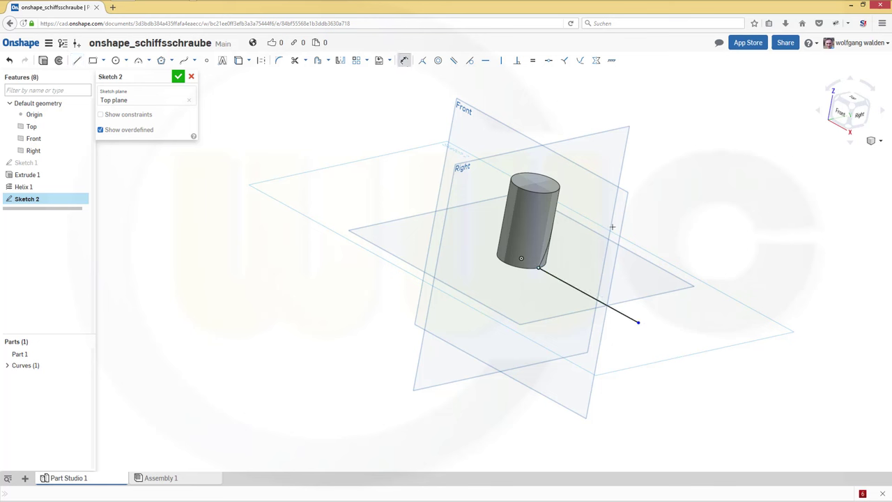
click(604, 306)
key(Escape)
key(Escape)
Dimension the sketched line to 100 mm and finish the sketch.
click(404, 60)
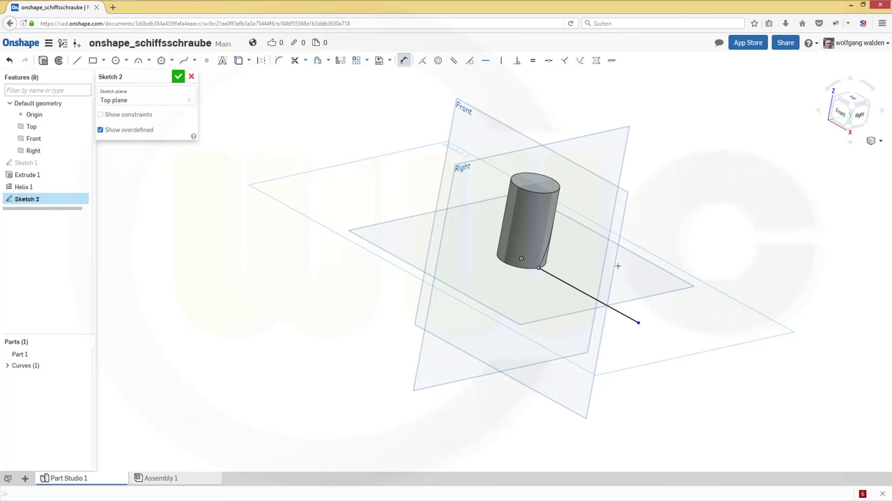
click(627, 316)
click(658, 283)
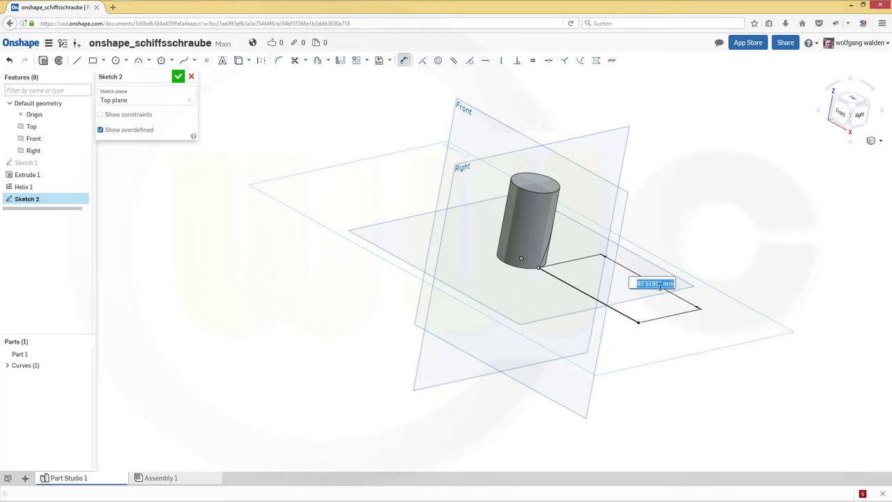
text(100)
key(Return)
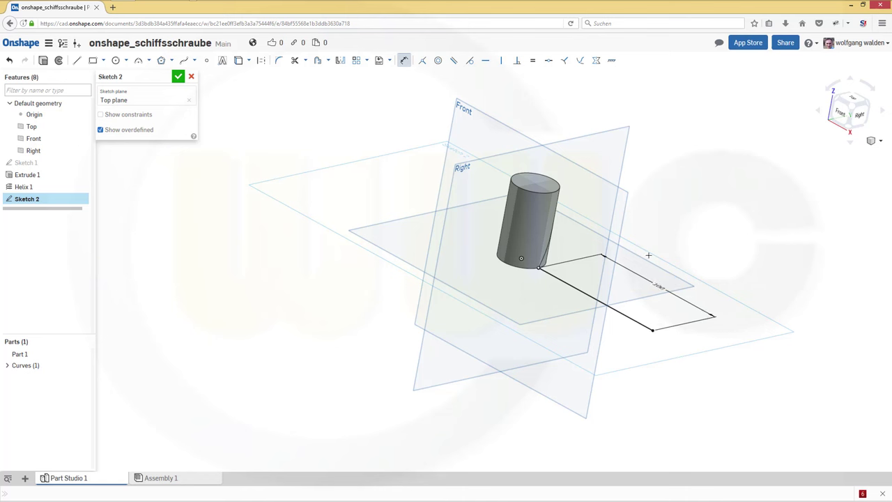
click(178, 77)
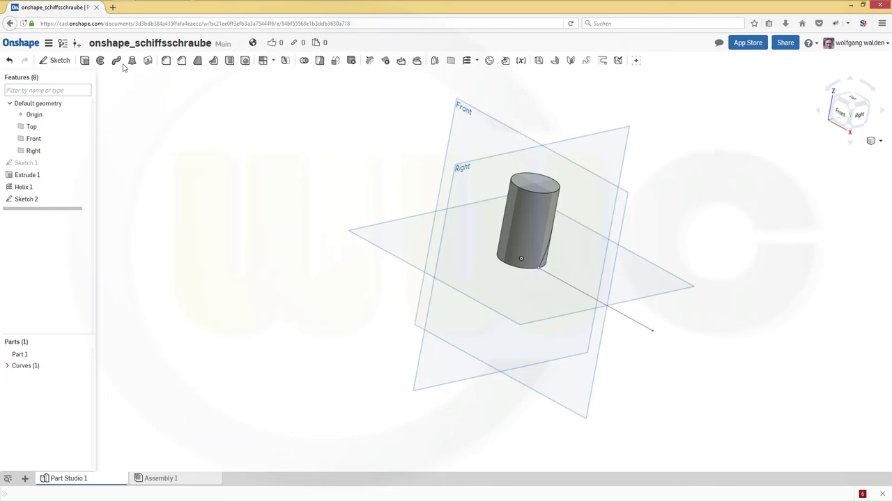
Sweep the 100 mm sketch line along the helix as a new surface to form the blade.
click(116, 60)
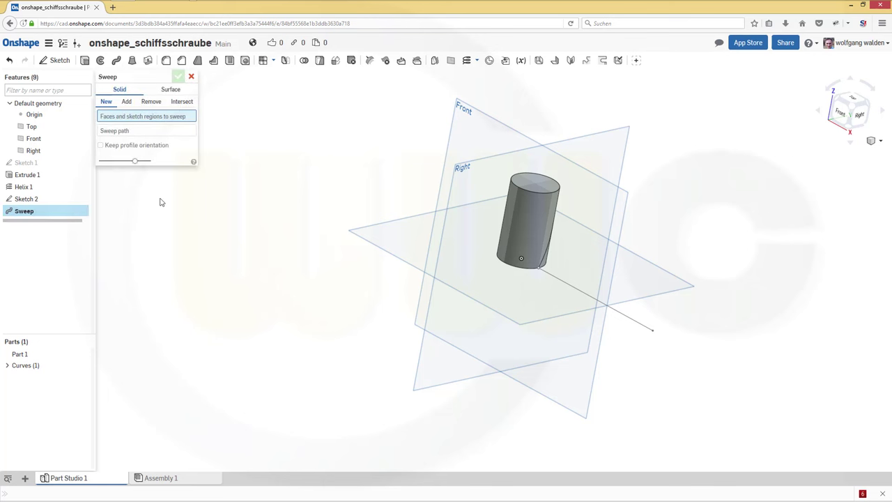
click(170, 89)
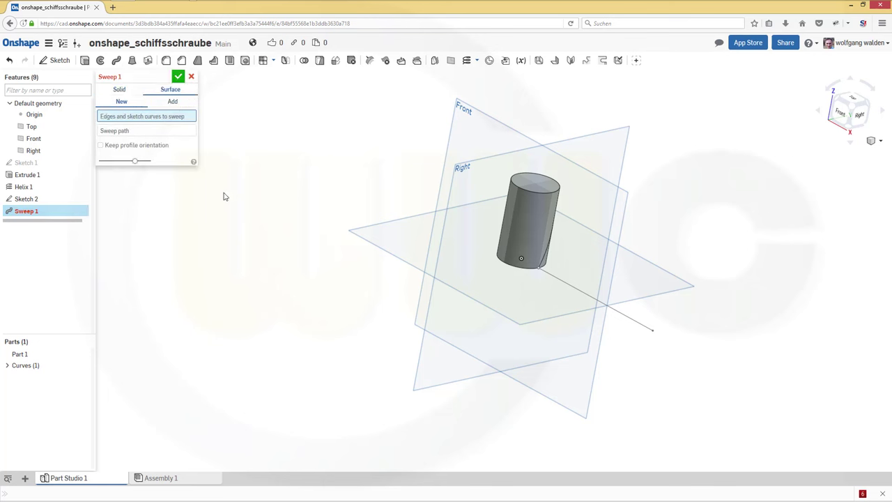
click(619, 316)
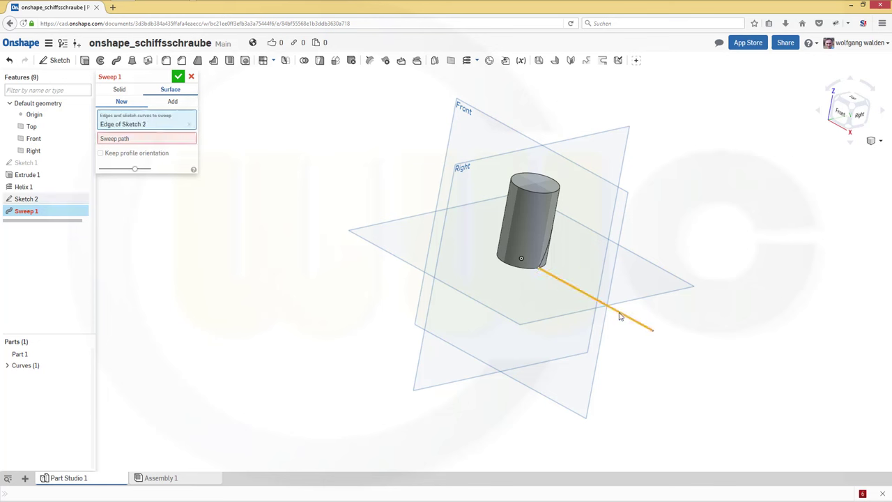
click(121, 139)
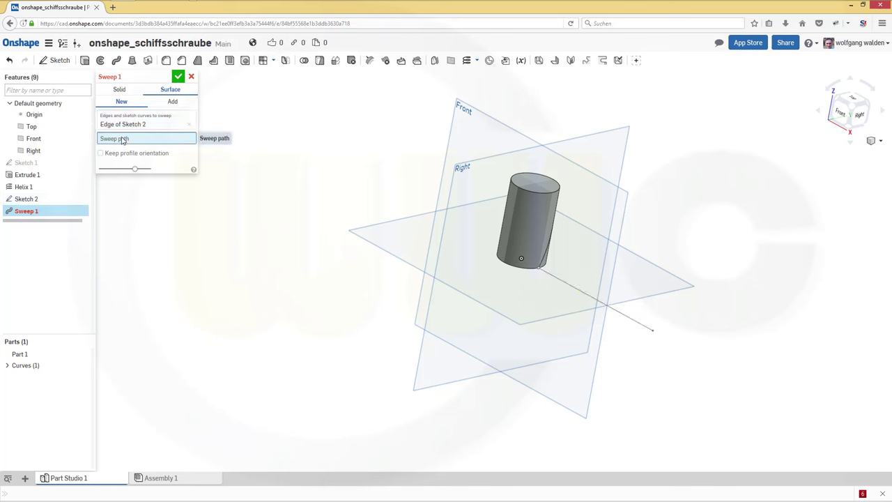
click(544, 261)
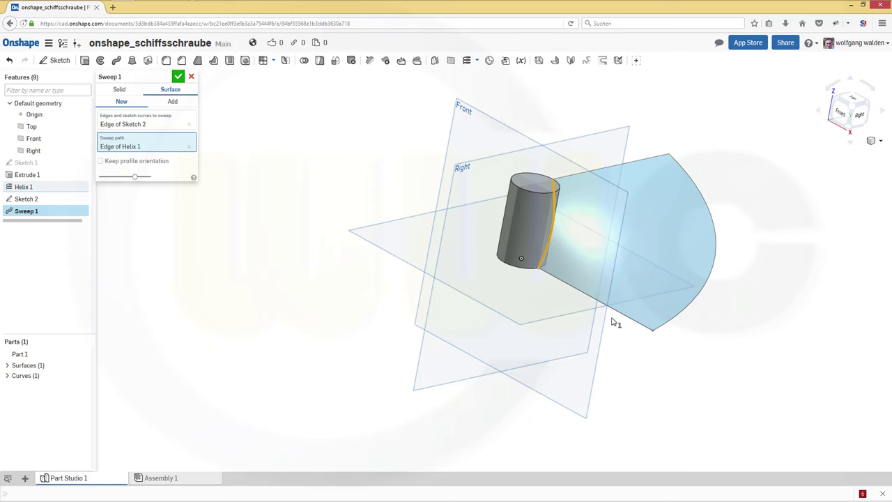
right_drag(717, 308, 706, 272)
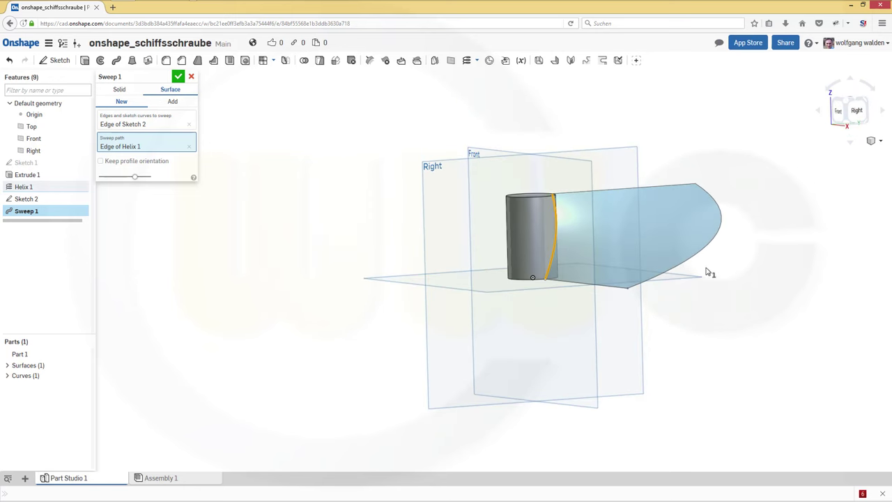
click(179, 76)
Thicken the swept blade surface by 0.5 mm in both directions, adding it to the hub part.
right_drag(327, 183, 362, 215)
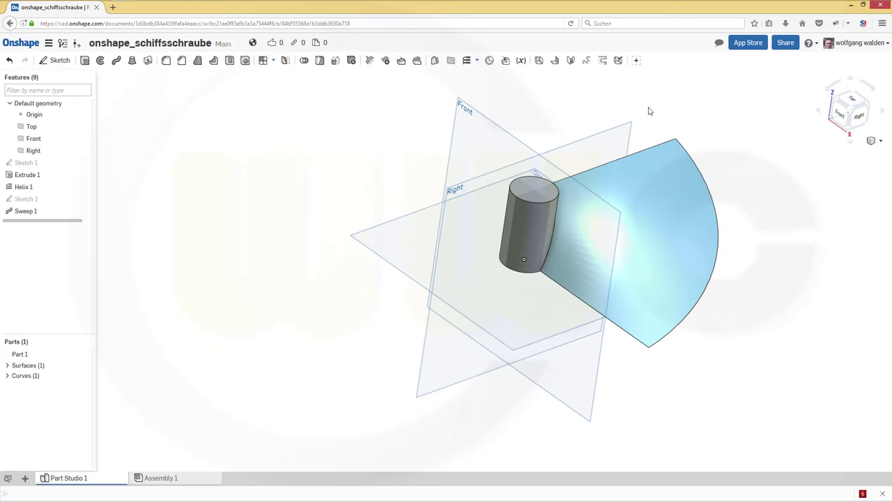
scroll(647, 109, up, 3)
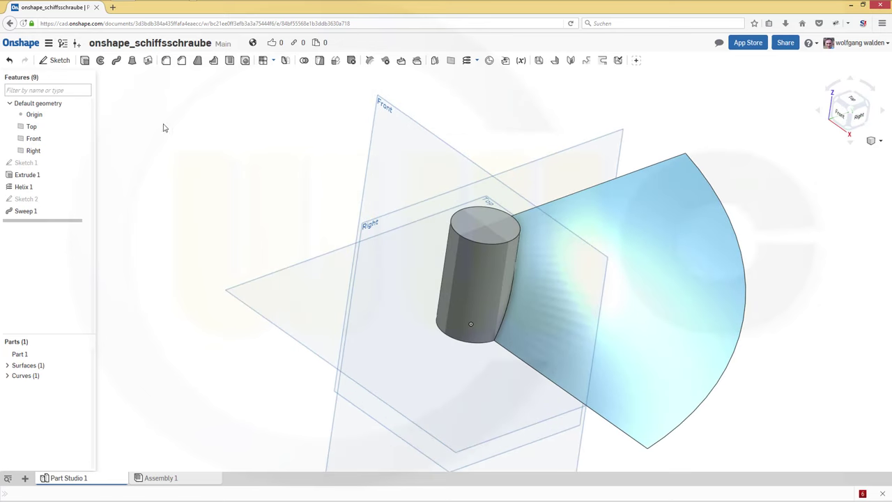
click(148, 60)
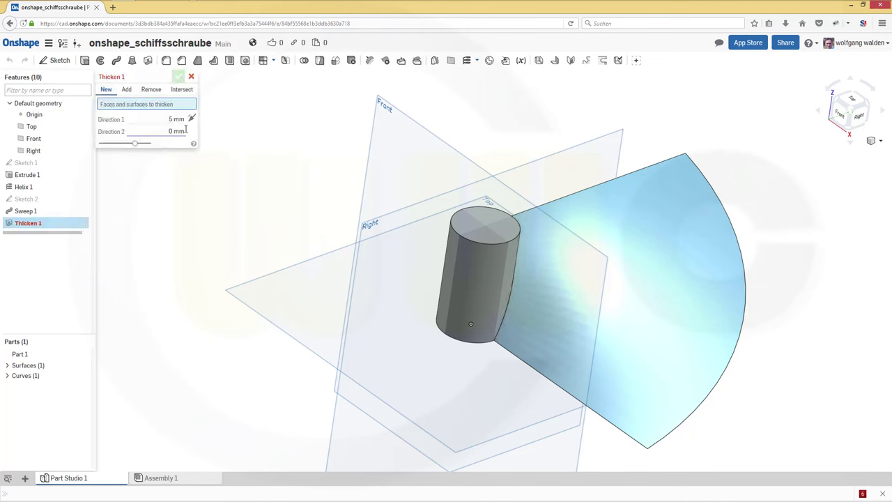
click(673, 239)
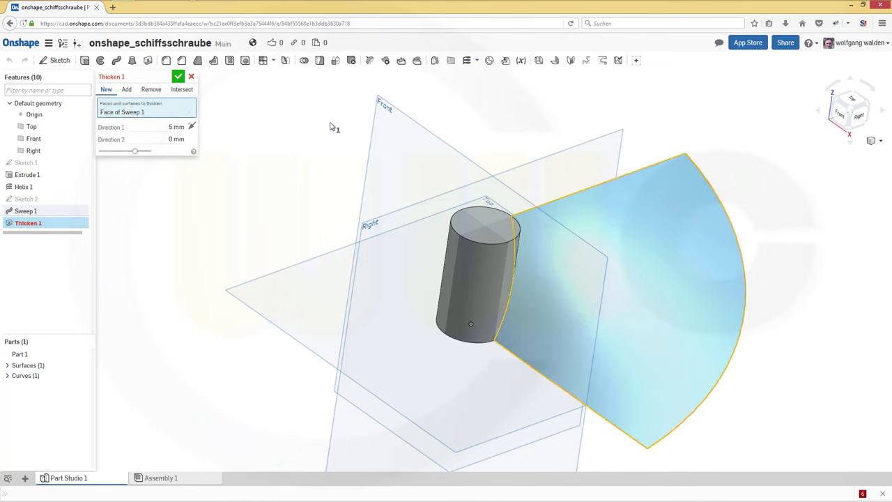
click(126, 89)
click(161, 125)
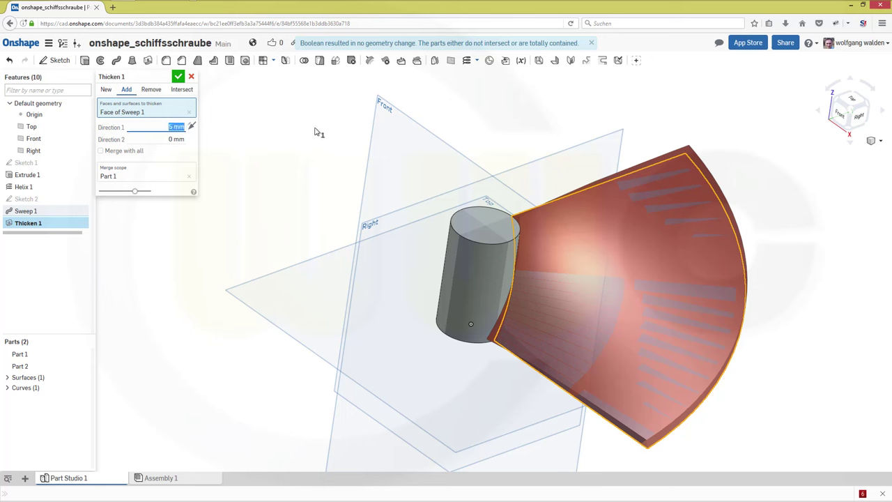
text(0.5)
click(183, 139)
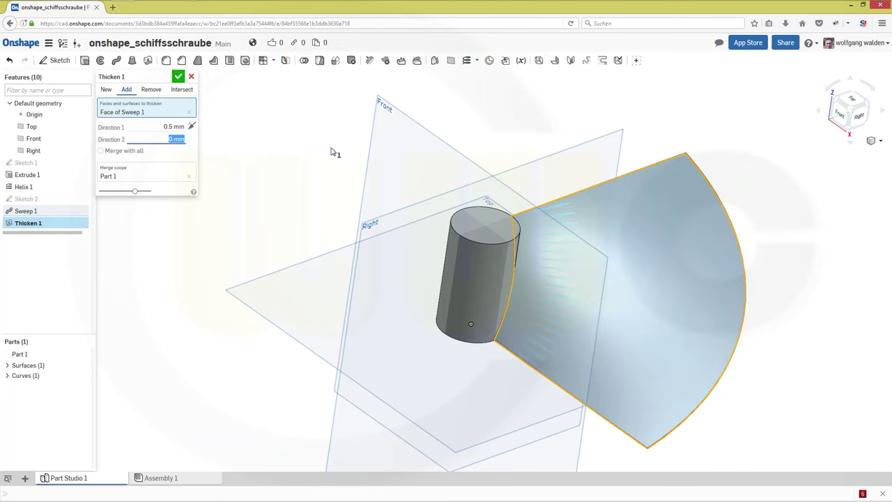
text(0.5)
click(180, 77)
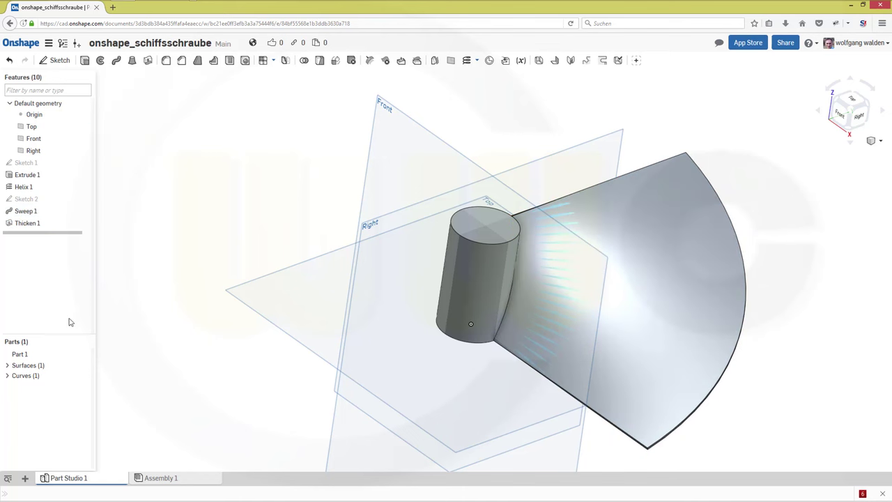
Hide the swept surface Surface 1 and show Sketch 2.
click(9, 366)
click(59, 376)
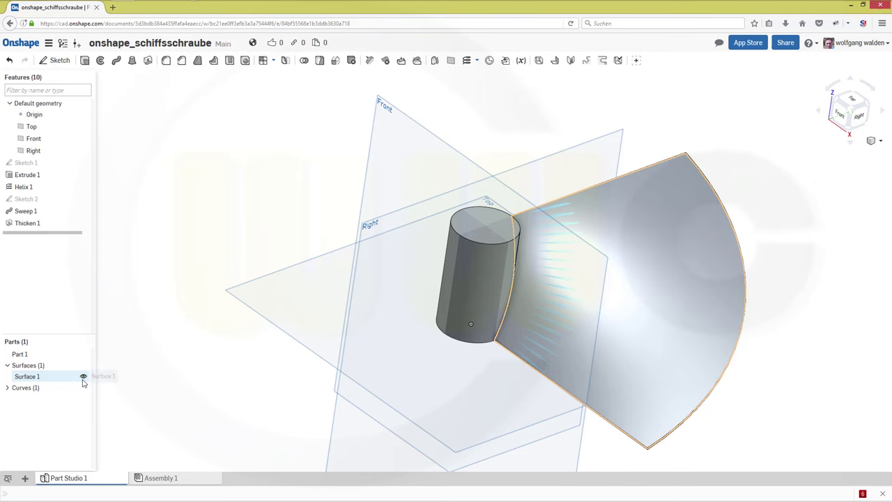
click(261, 241)
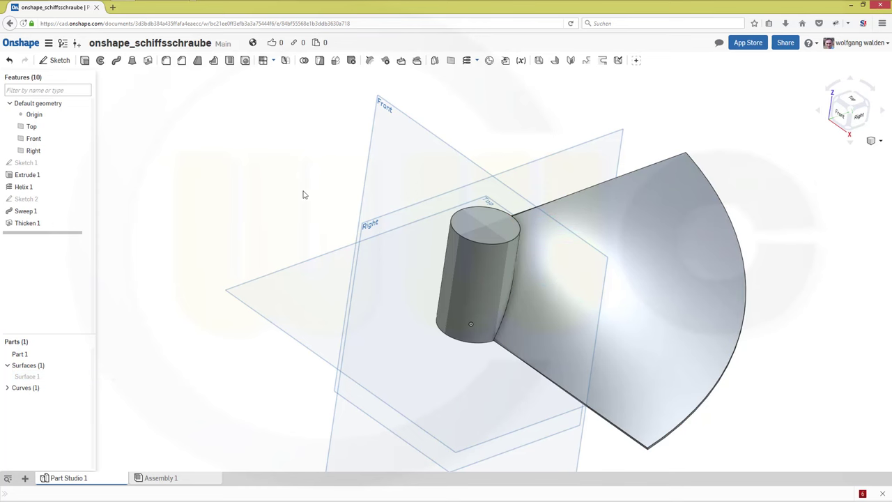
right_drag(304, 193, 492, 163)
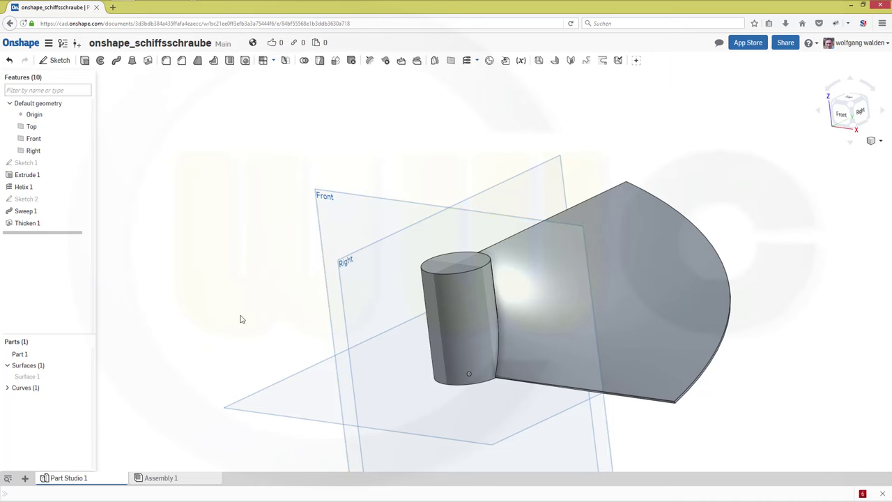
mouse_move(242, 317)
right_down()
mouse_move(215, 303)
mouse_move(211, 320)
mouse_move(225, 328)
mouse_move(211, 323)
right_up()
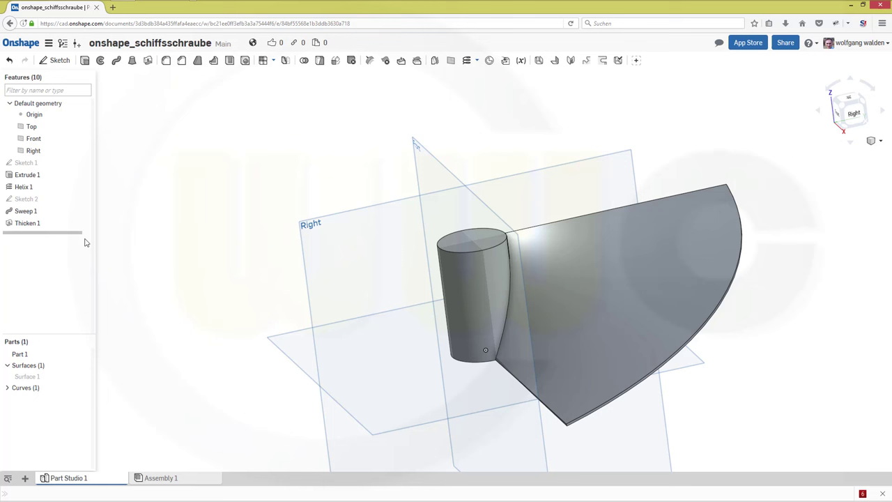
click(83, 199)
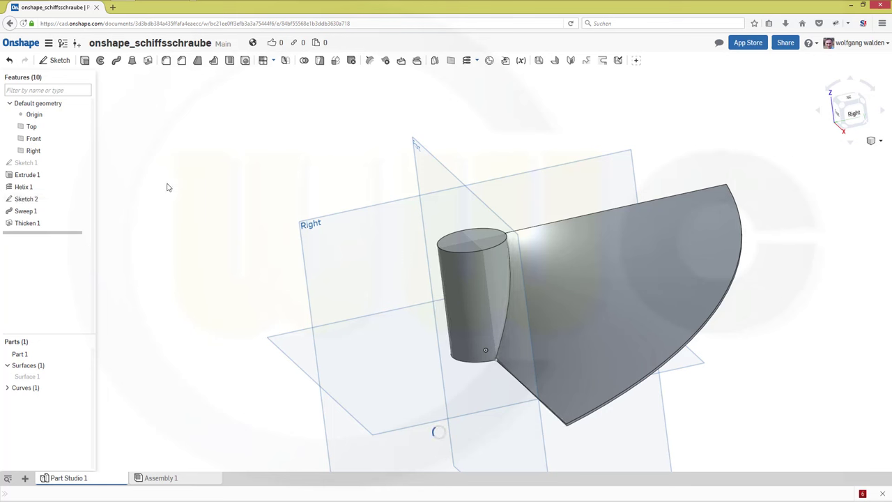
Extrude the circle of Sketch 1 as an Add with a blind depth of 70 mm and a second end position of 5 mm.
key(shift+e)
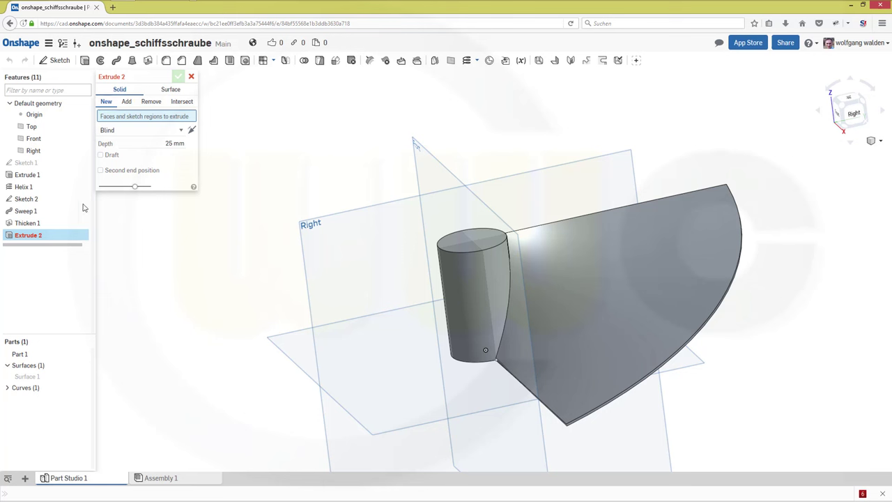
click(49, 166)
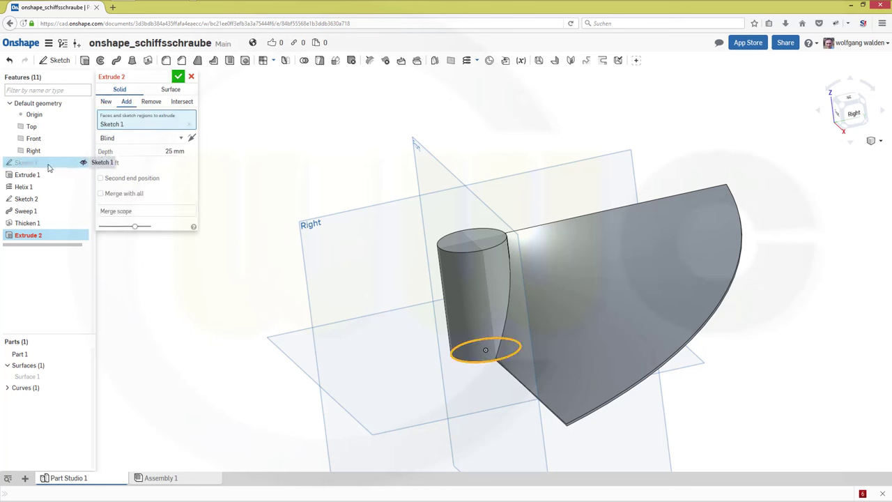
click(174, 152)
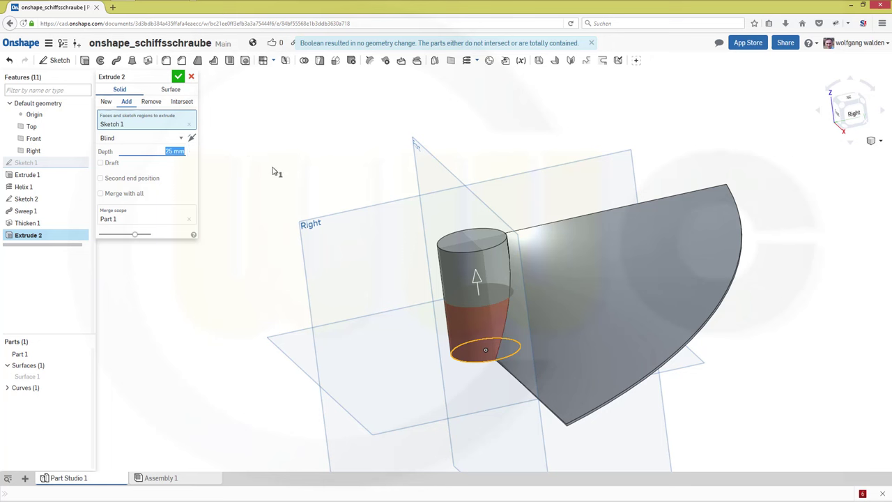
text(70)
click(104, 180)
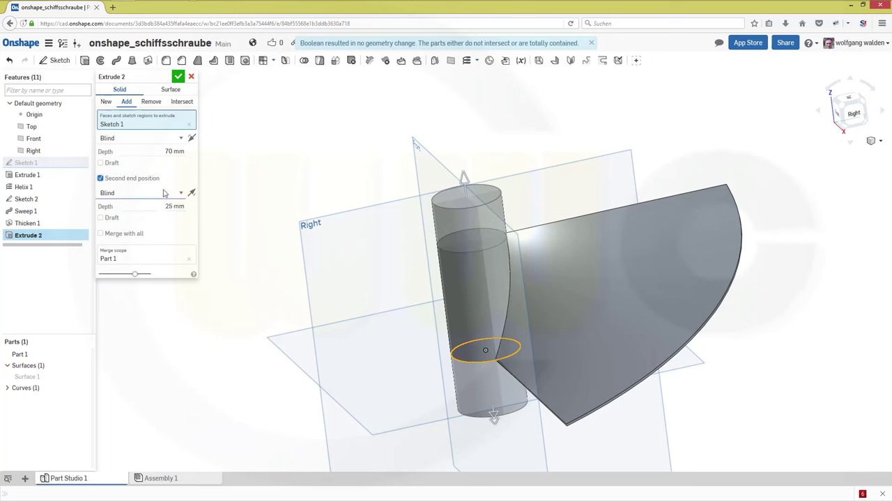
text(5)
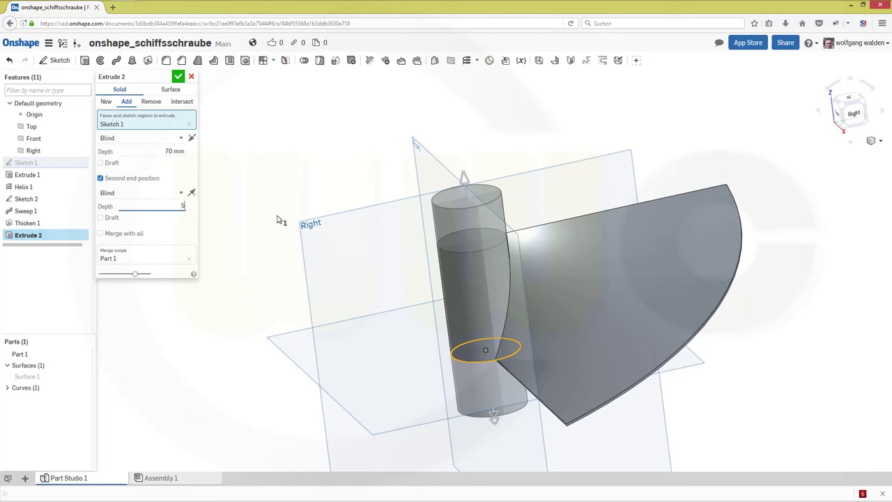
key(Return)
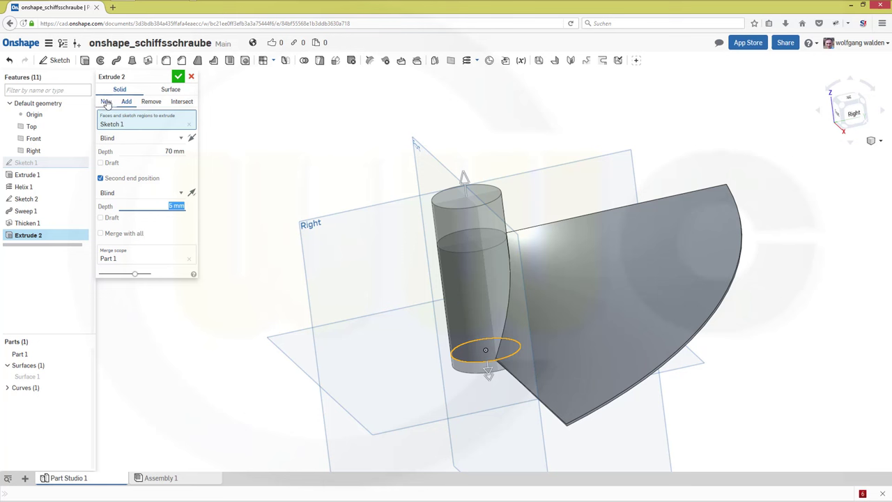
click(126, 103)
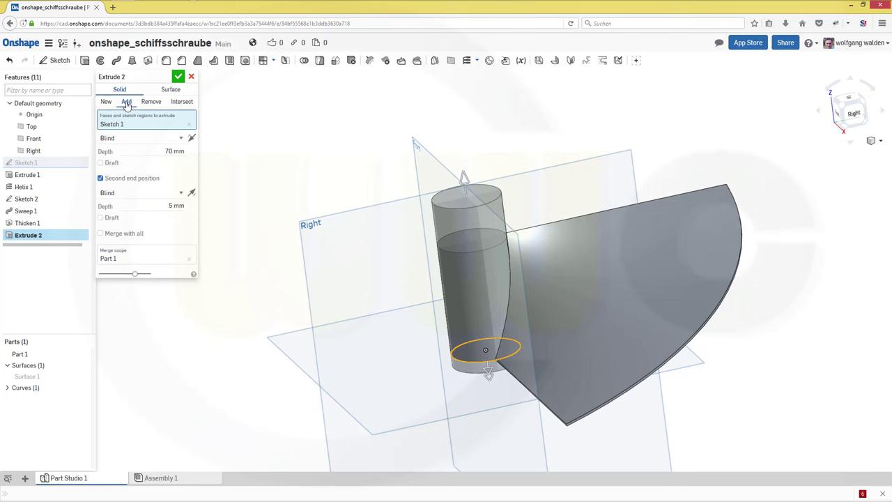
click(179, 76)
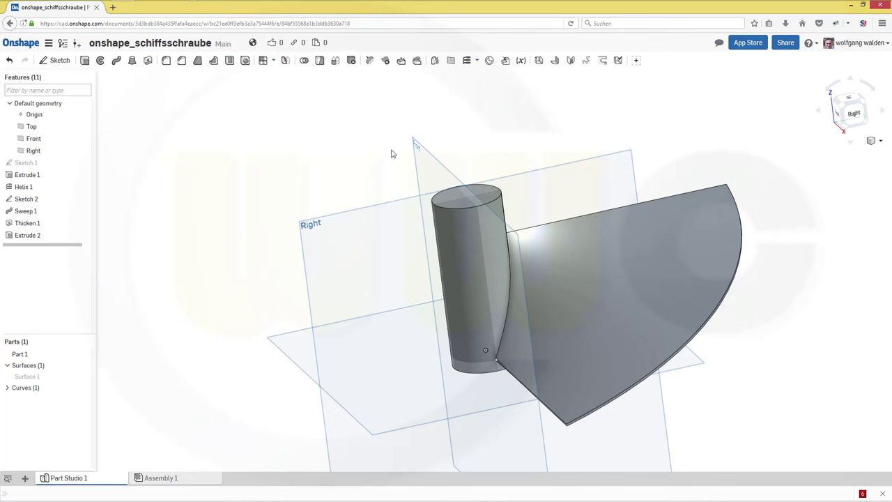
Hide all default planes and round the hub's upper circular edge with a 15 mm fillet.
right_click(49, 129)
click(75, 186)
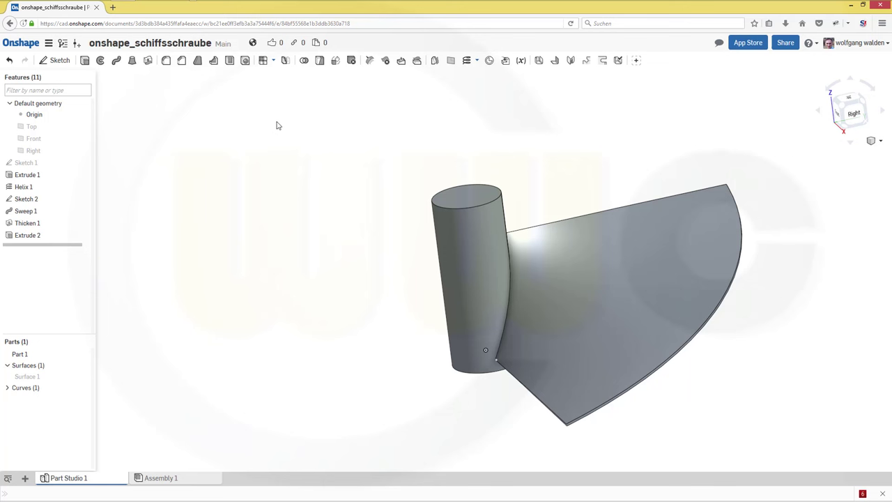
click(166, 63)
click(454, 207)
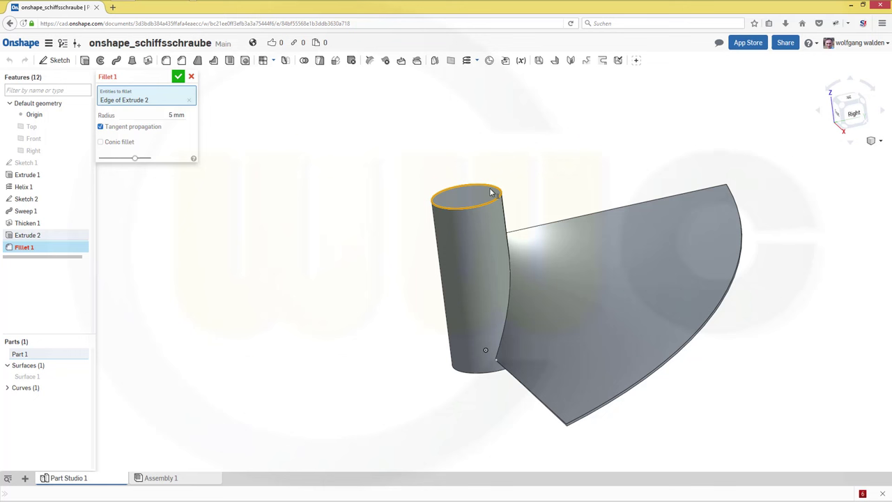
key(Tab)
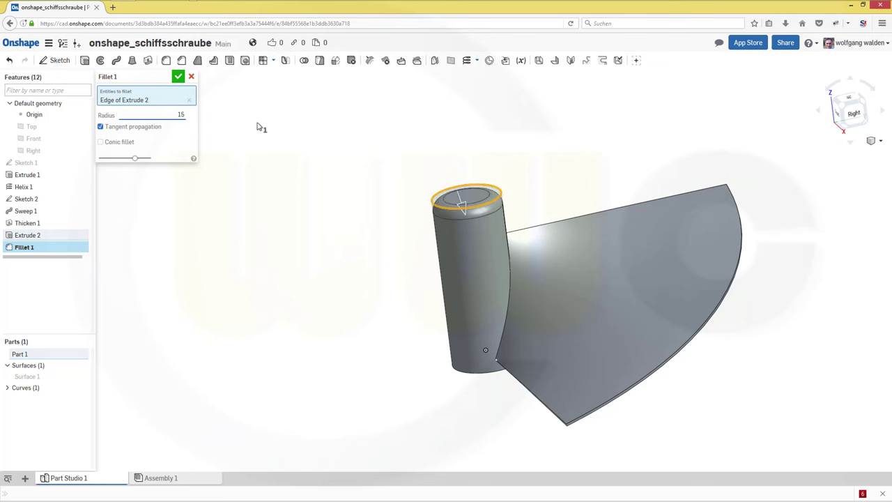
key(Return)
right_drag(380, 137, 338, 162)
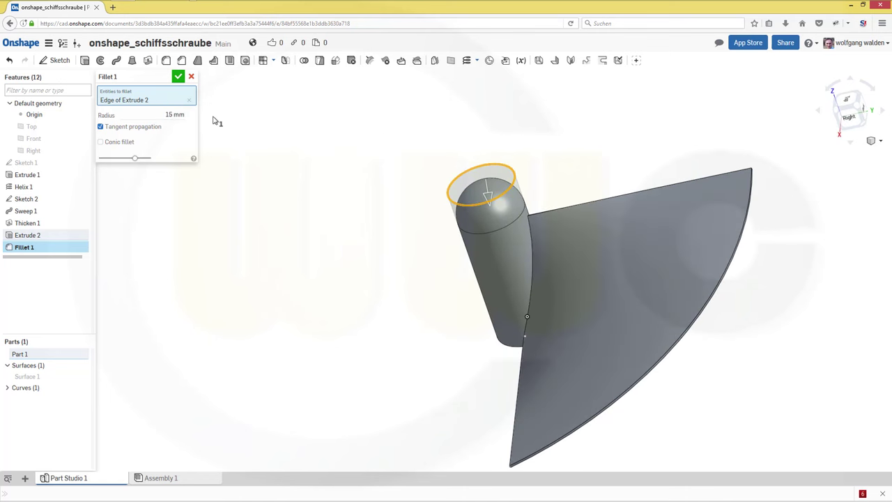
click(179, 77)
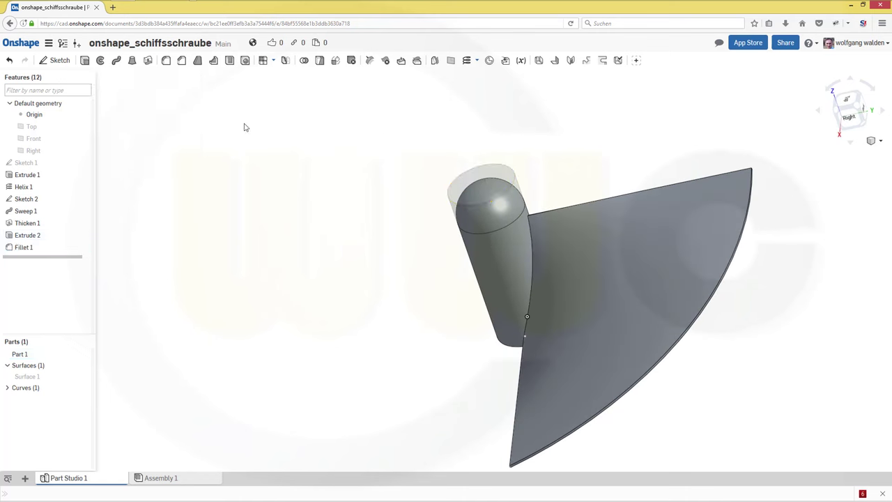
Fillet the edges on both sides of the blade where it meets the hub with a 1 mm radius.
click(166, 60)
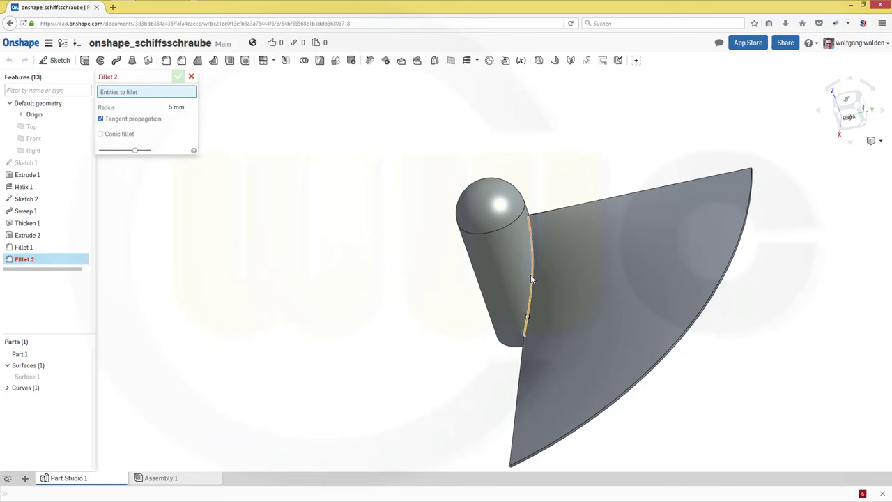
click(567, 249)
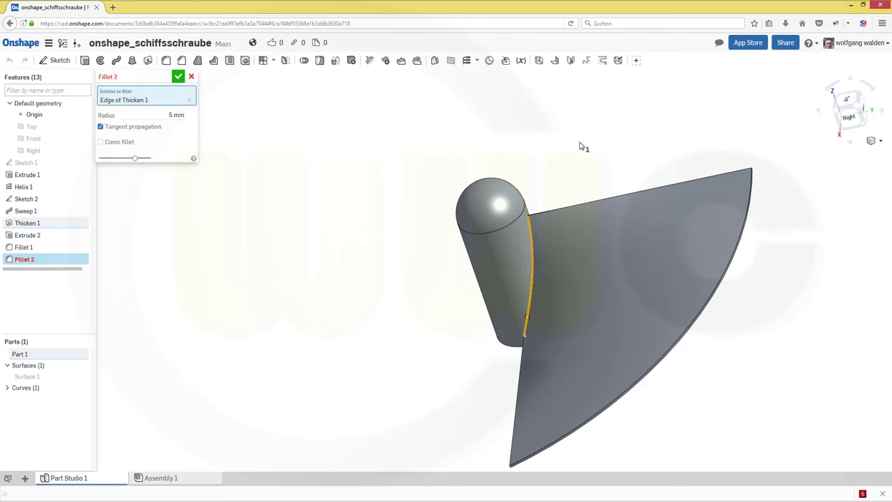
right_drag(287, 229, 249, 252)
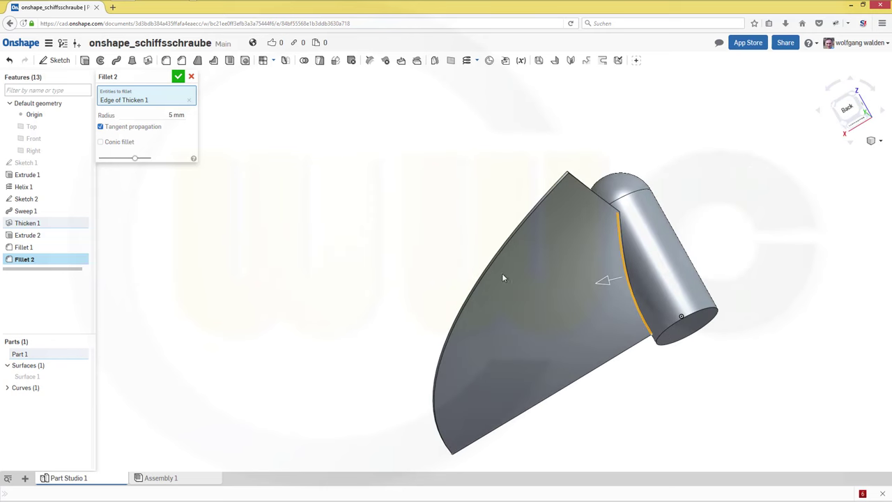
click(624, 232)
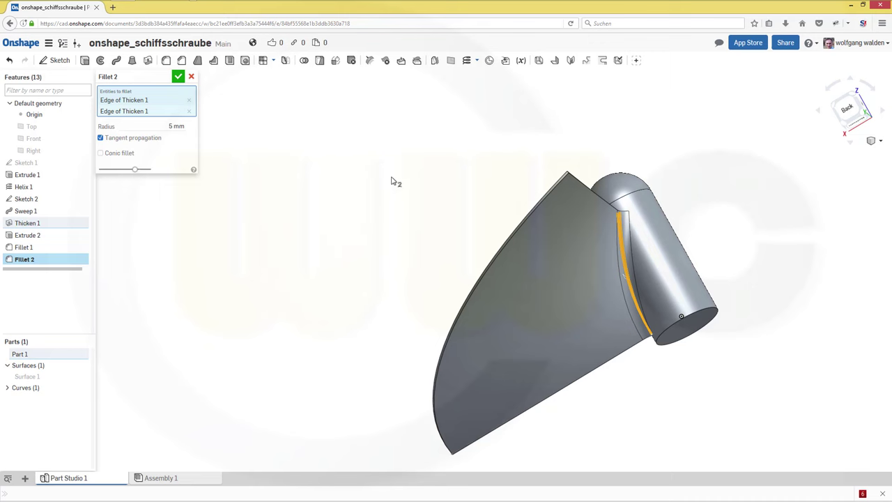
right_drag(408, 193, 298, 161)
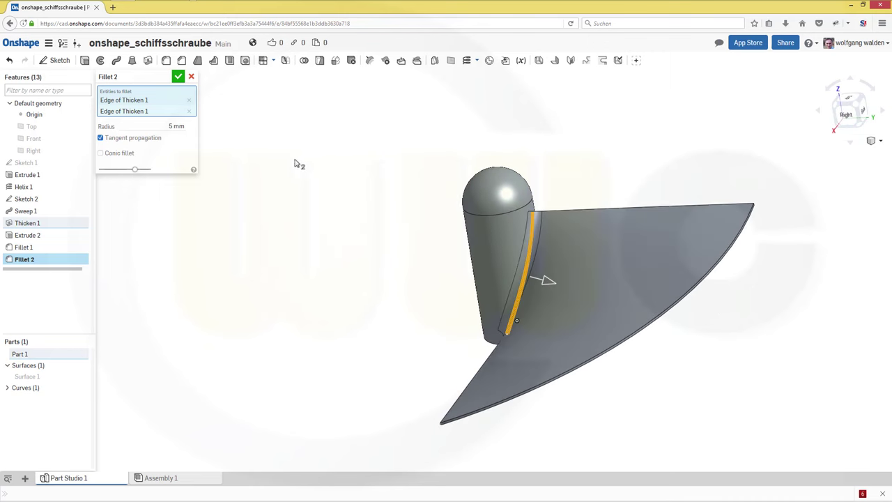
click(173, 127)
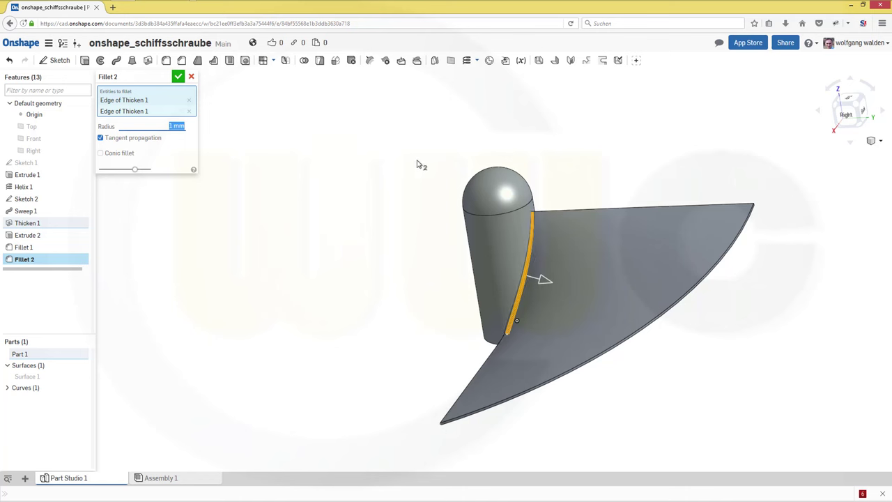
click(179, 77)
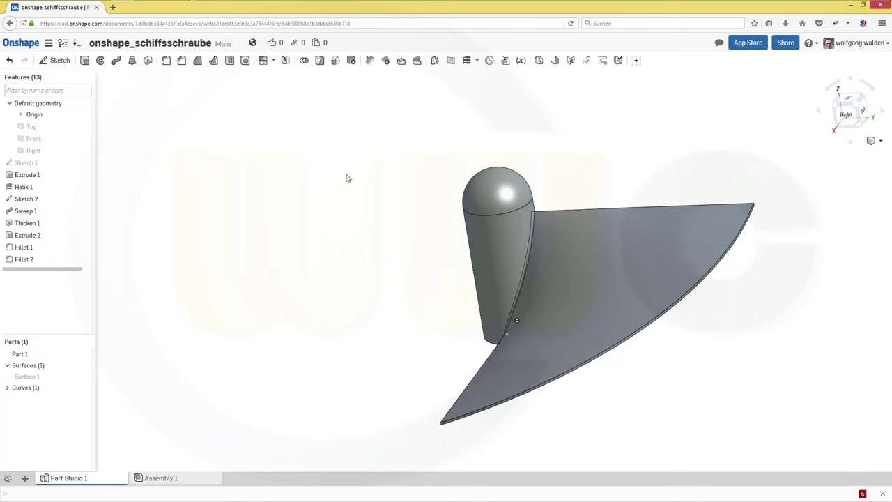
Round the blade's outer corner nearest the hub's flat end with a 30 mm fillet.
right_drag(368, 218, 394, 223)
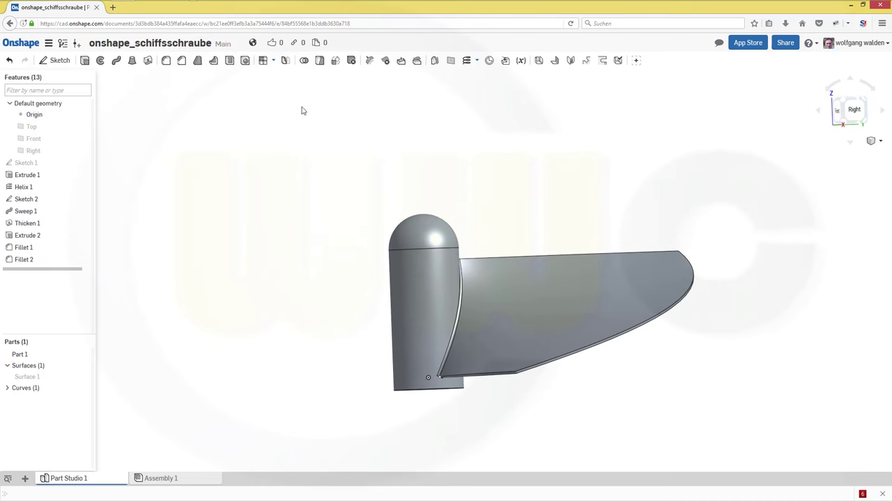
click(166, 60)
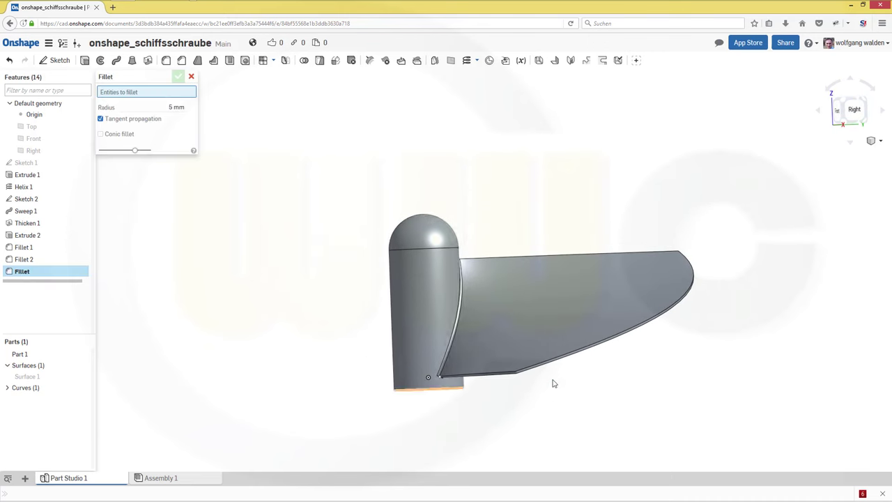
scroll(551, 390, down, 1)
scroll(551, 372, up, 8)
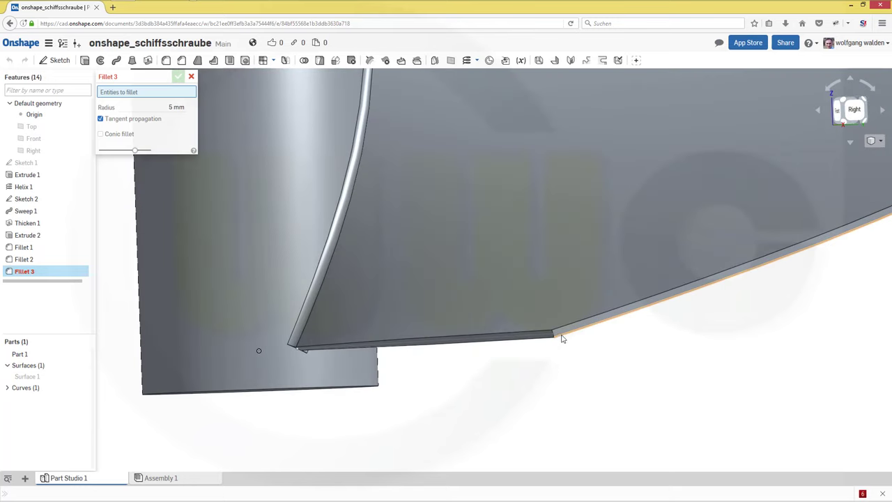
click(554, 335)
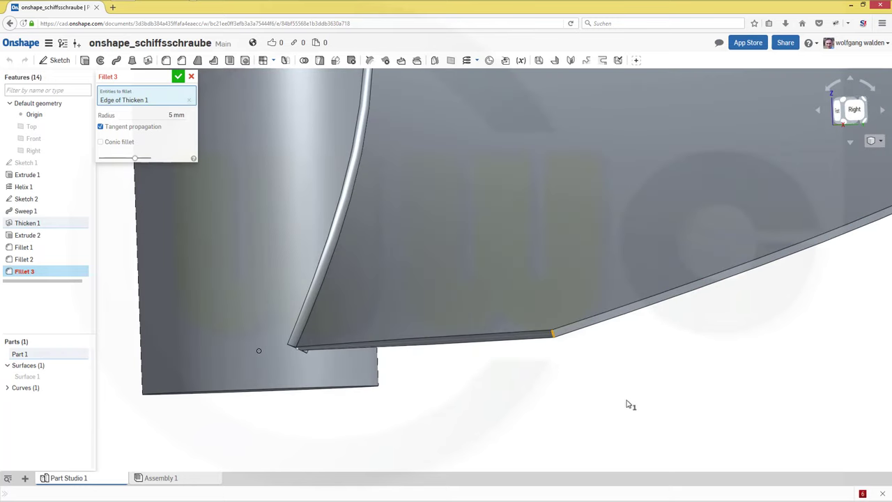
click(159, 116)
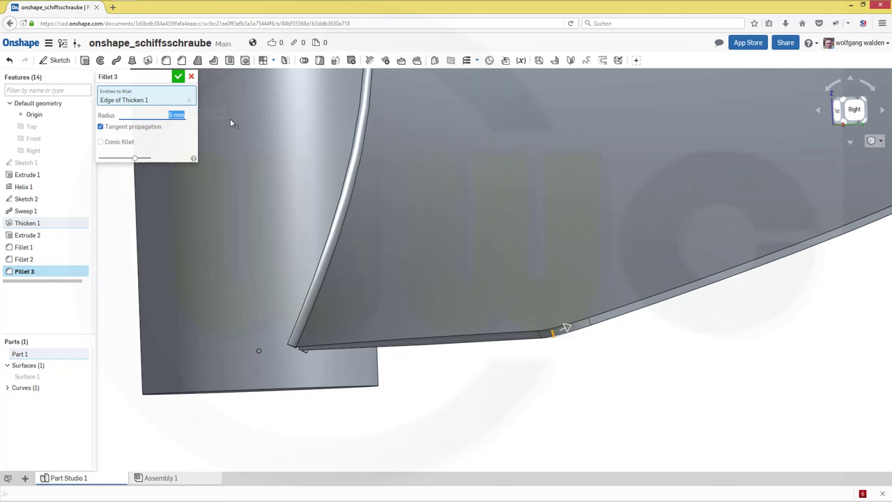
text(30)
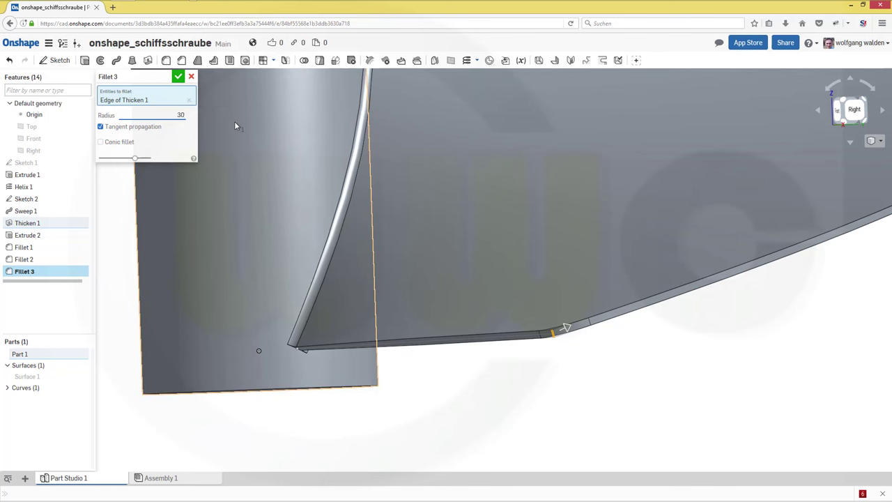
key(Return)
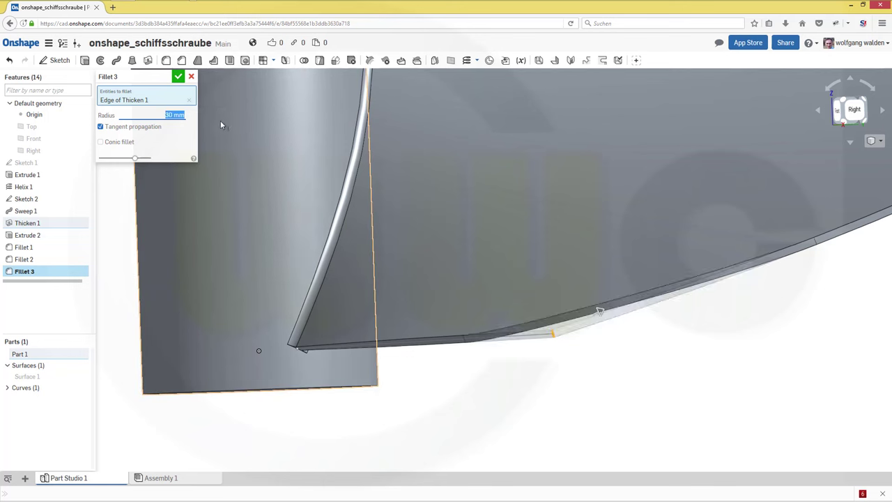
click(178, 76)
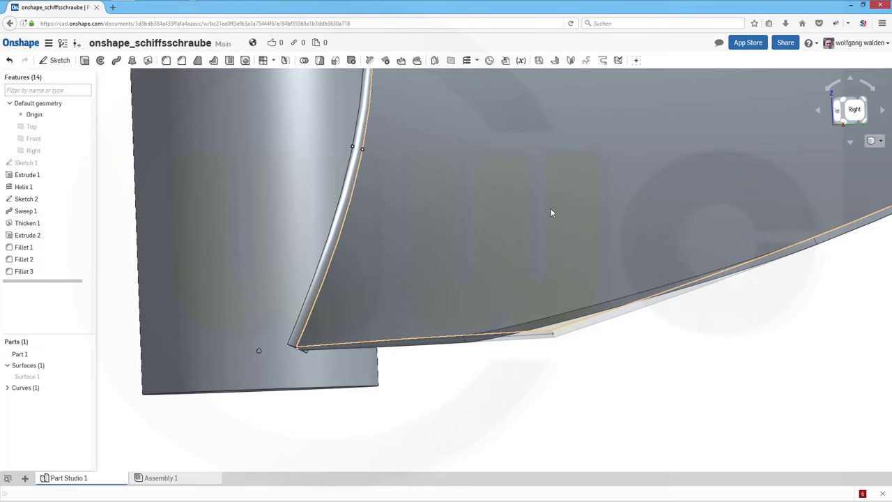
Round the blade's remaining outer corner, toward the hub's domed end, with a 30 mm fillet.
right_drag(535, 268, 499, 230)
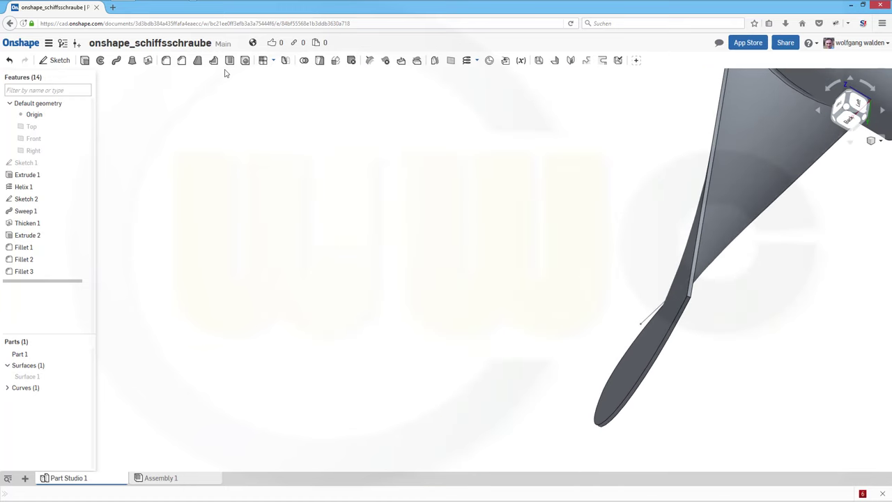
key(shift+f)
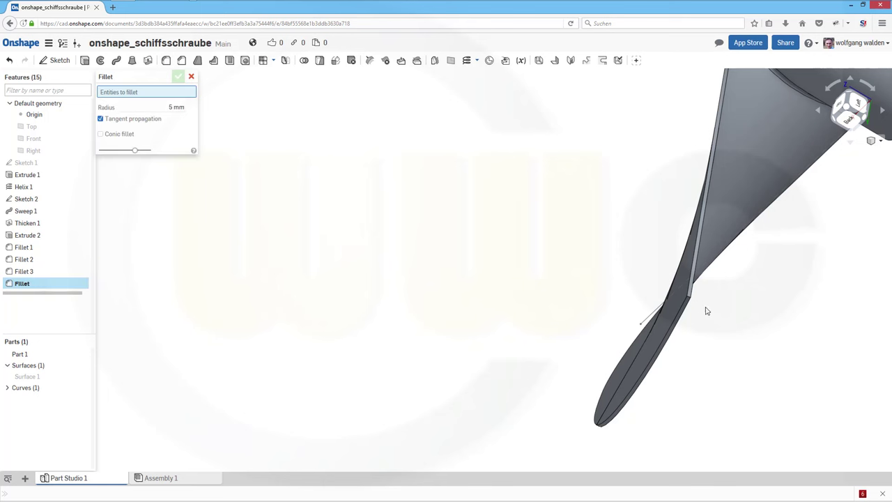
click(688, 300)
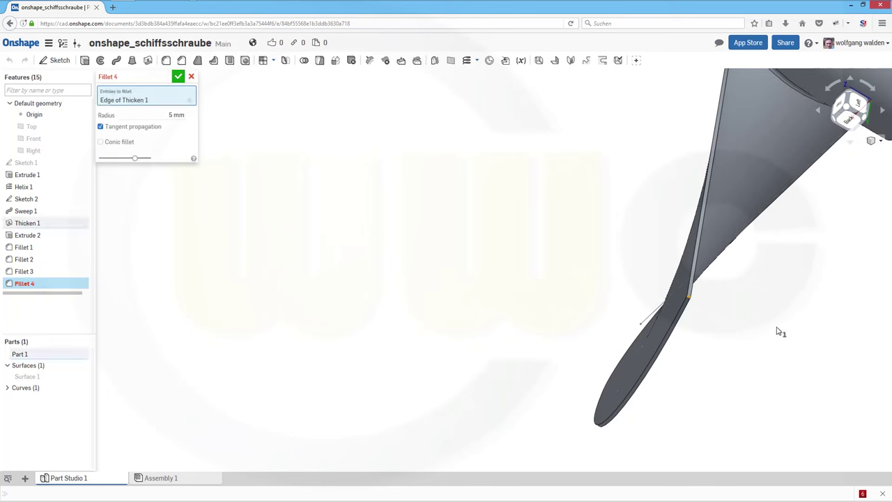
click(167, 114)
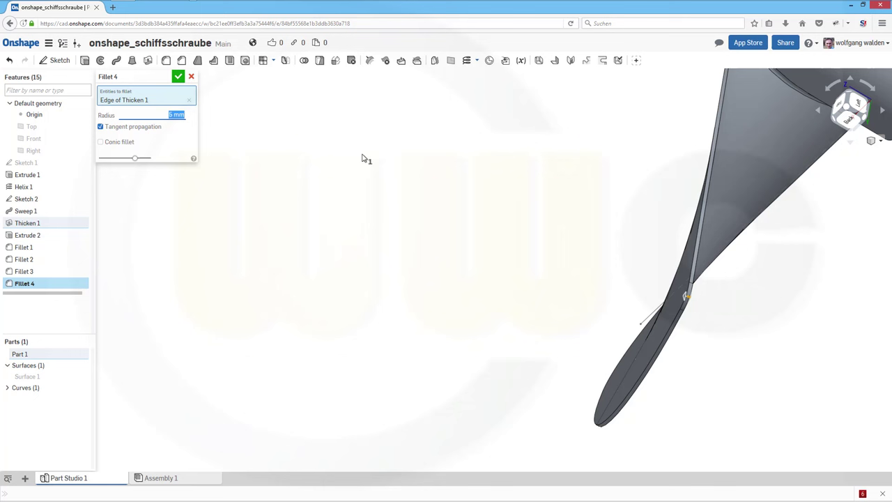
text(30)
key(Return)
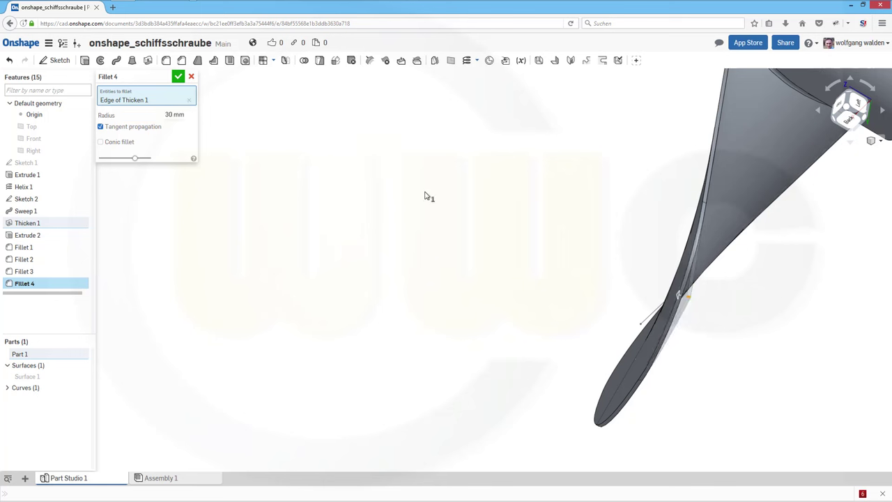
click(179, 77)
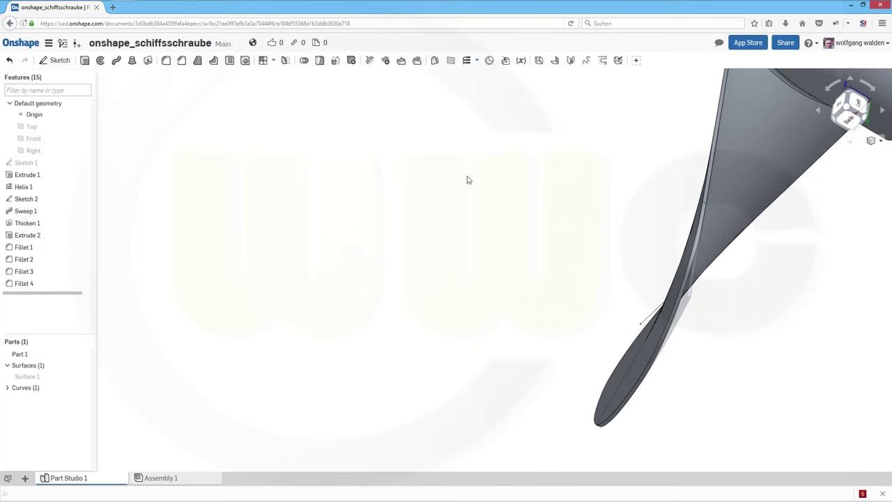
Hide all sketches so only the hub and blade solid is displayed.
right_drag(467, 179, 330, 199)
right_click(52, 163)
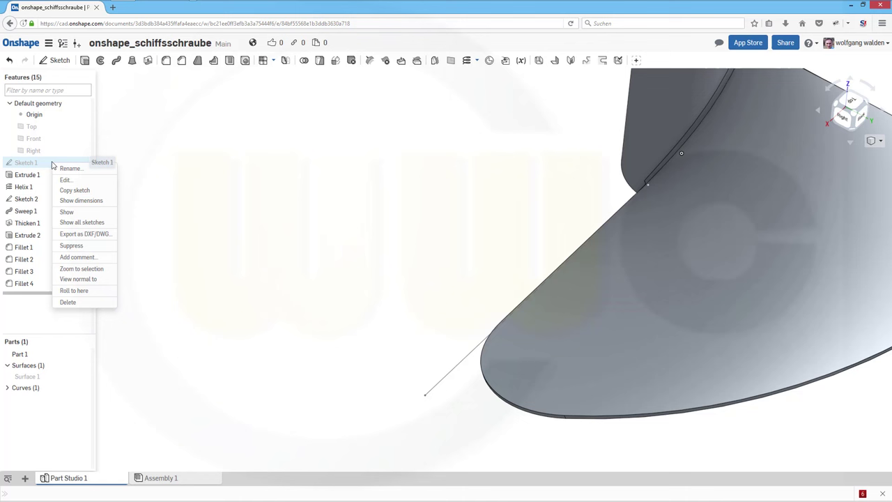
right_click(34, 201)
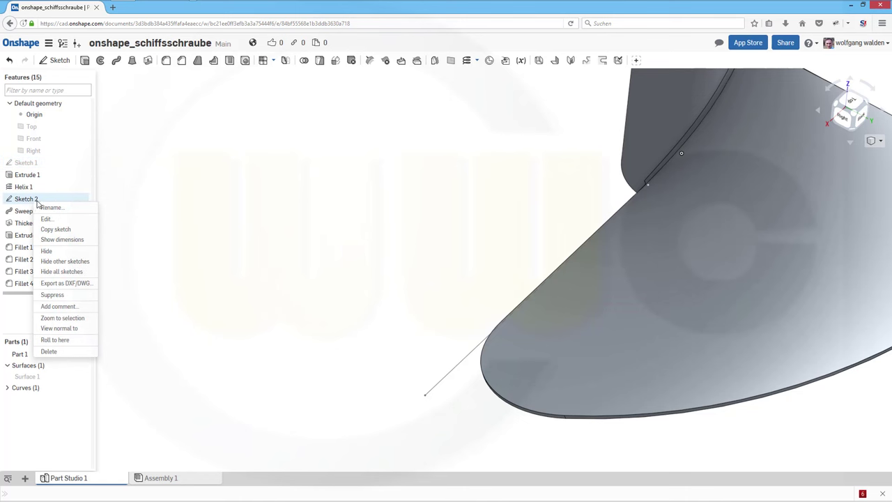
click(68, 271)
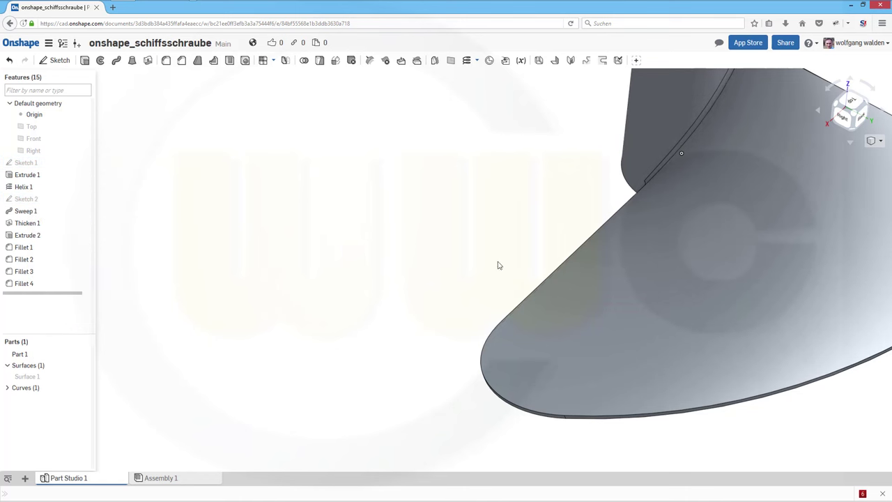
Create a circular part pattern of Part 1 about the hub's flat-end circular edge with 3 equally spaced instances over 360 degrees.
scroll(531, 239, down, 5)
right_drag(709, 154, 615, 90)
scroll(572, 140, up, 2)
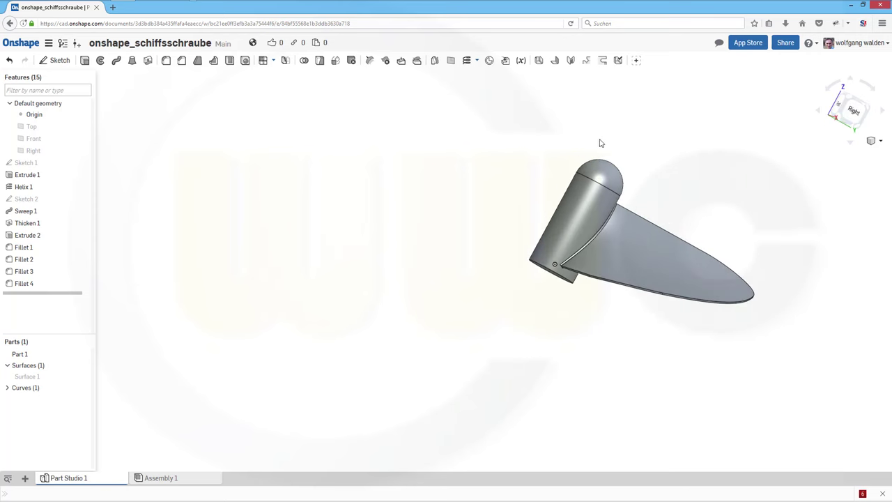
right_drag(600, 143, 404, 165)
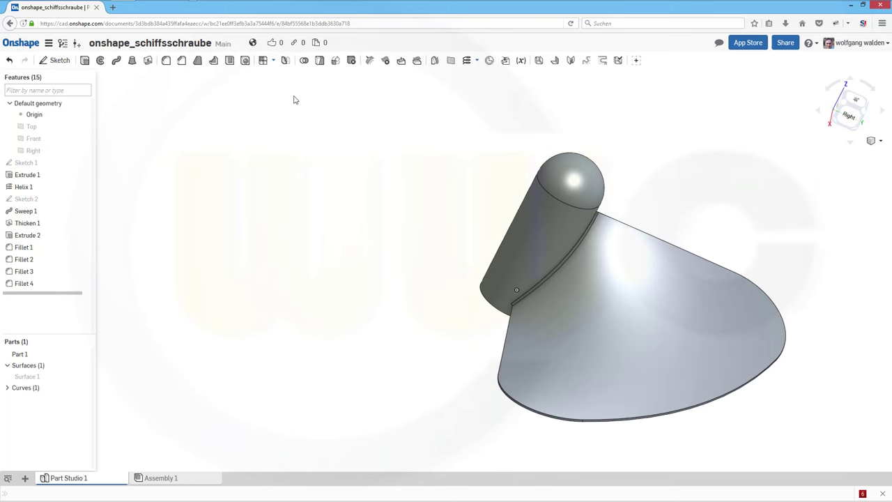
click(273, 63)
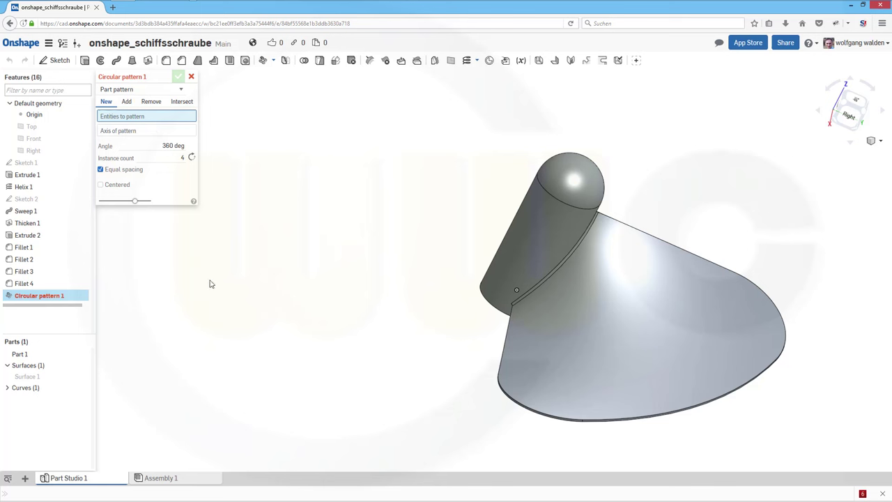
click(35, 355)
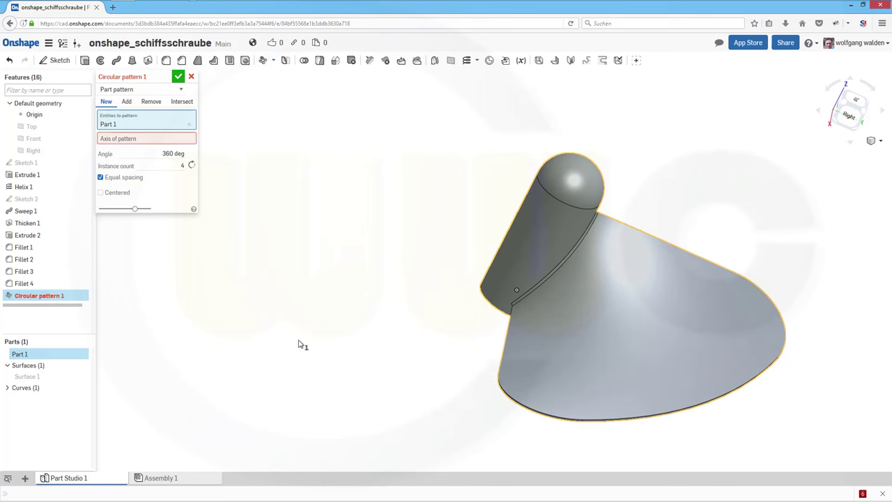
click(133, 139)
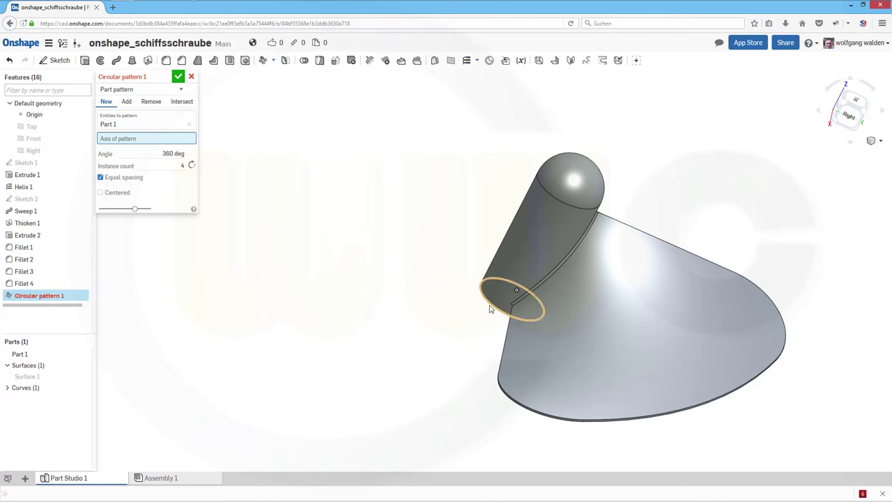
click(490, 309)
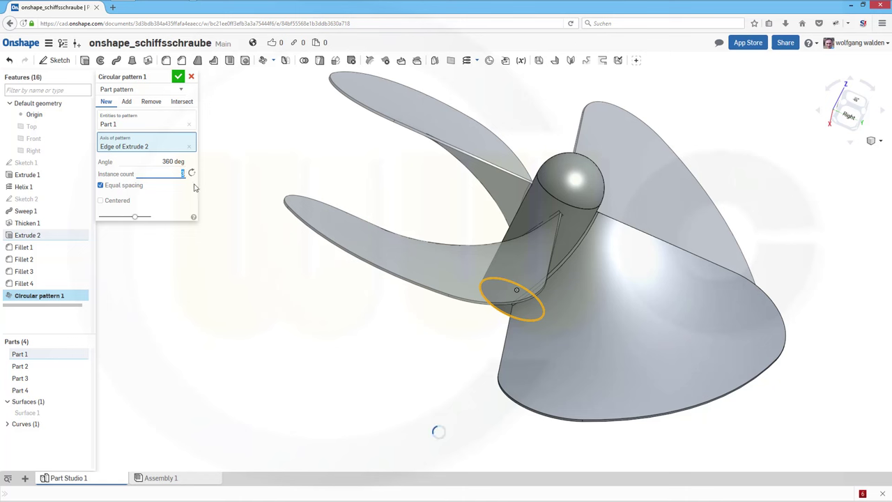
click(178, 76)
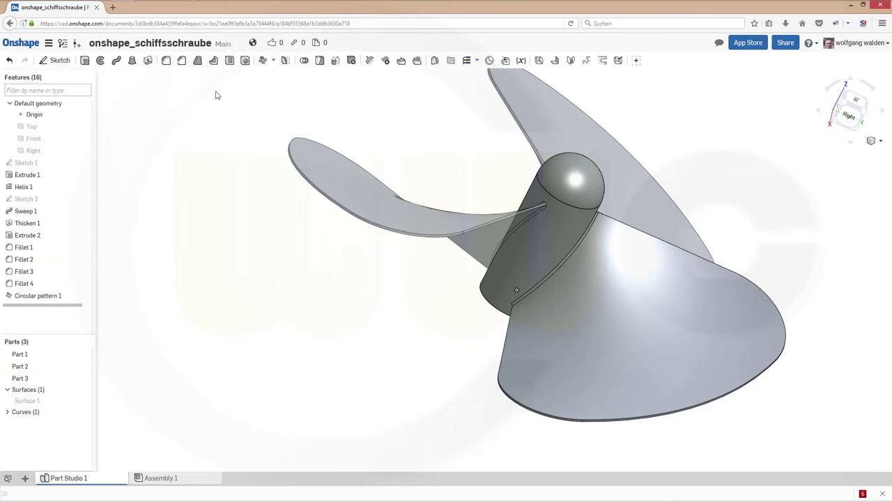
right_drag(412, 133, 418, 201)
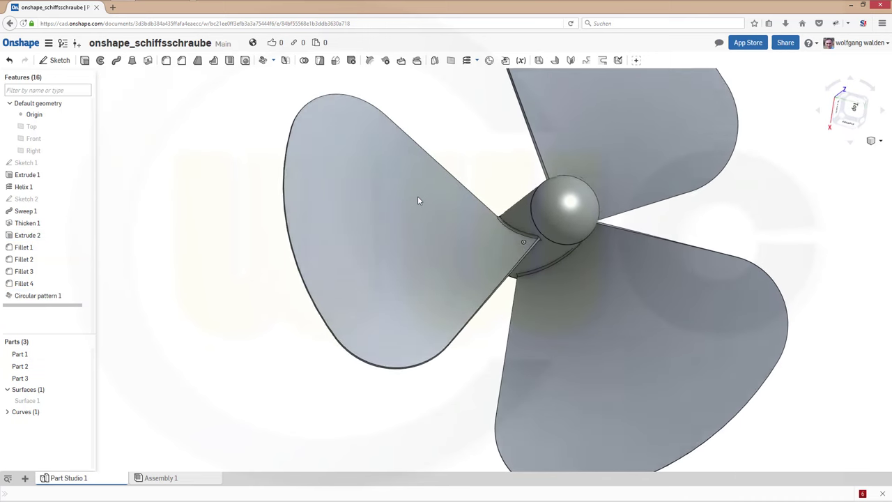
scroll(599, 122, up, 3)
scroll(583, 145, down, 5)
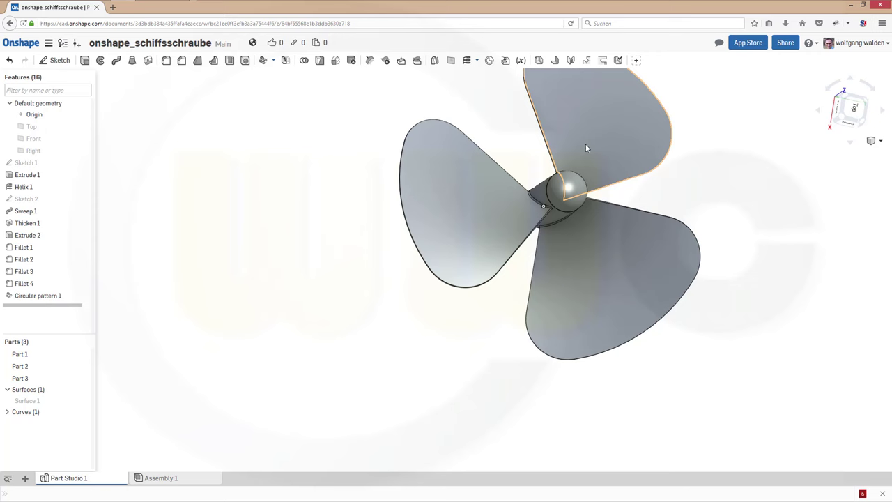
right_drag(581, 138, 462, 209)
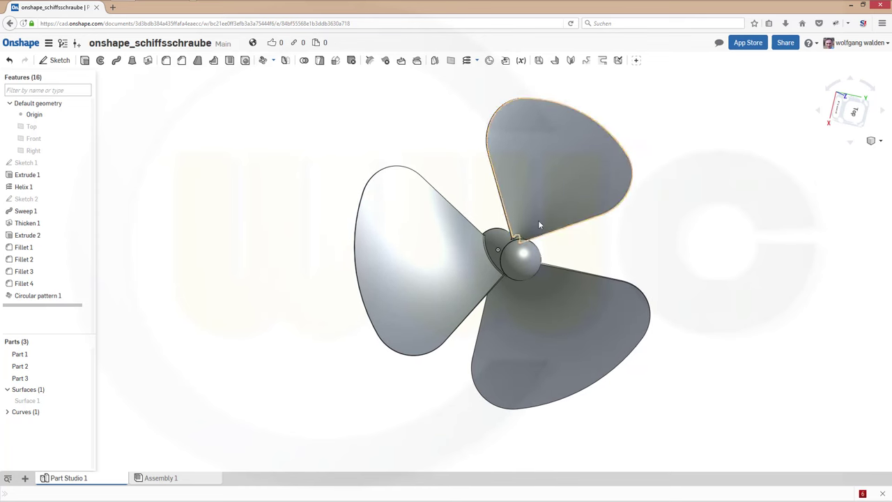